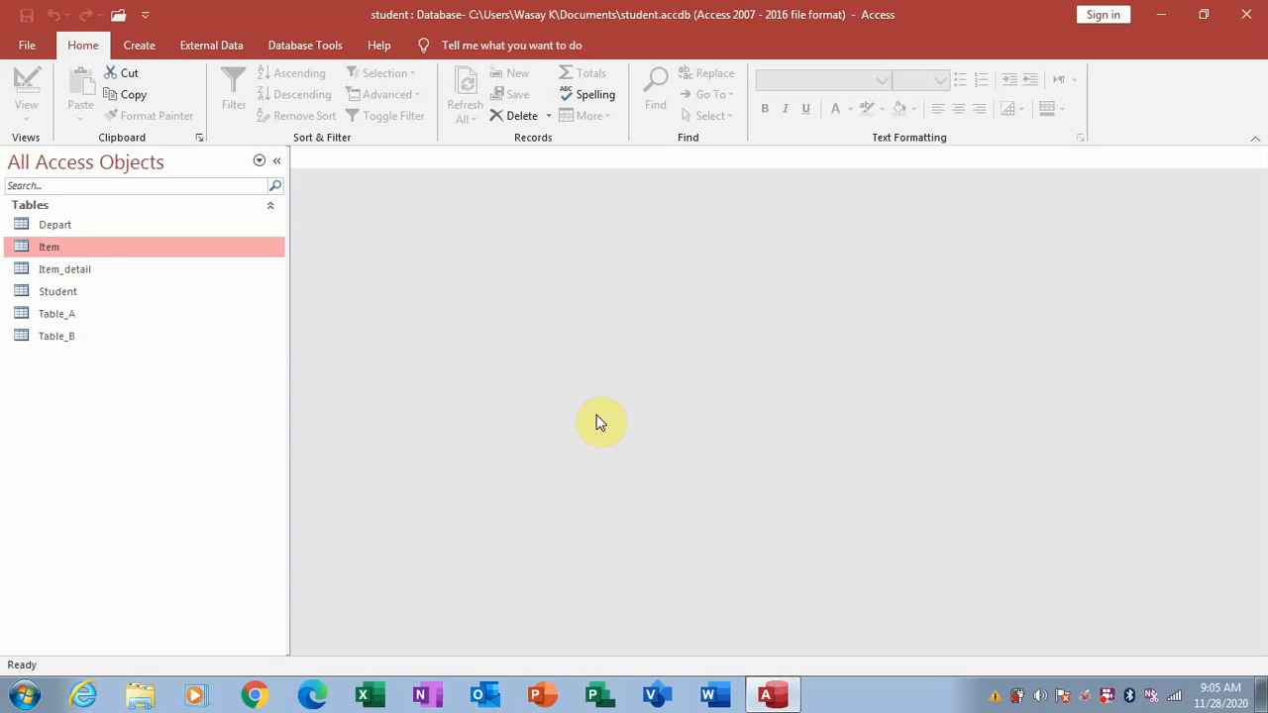
Open the Item and Item_detail tables, compare their records by employee code, and close both.
{"action": "double_click", "coordinate": [112, 258]}
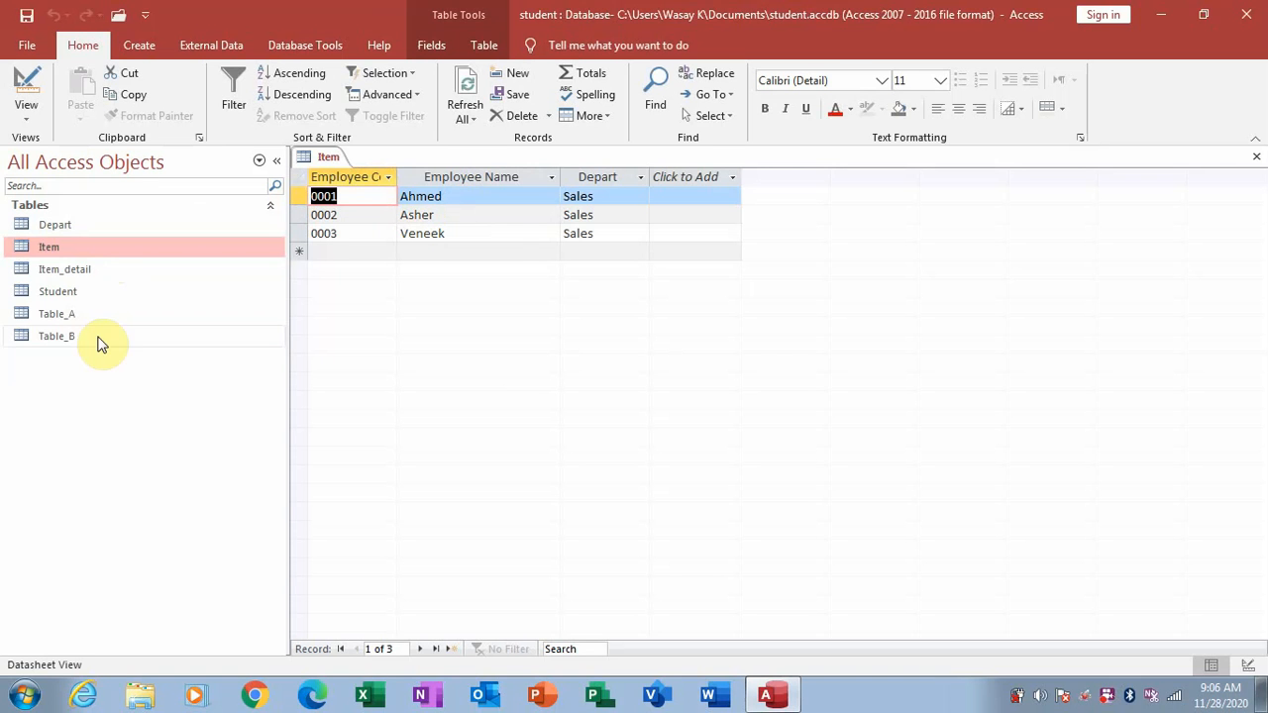
{"action": "double_click", "coordinate": [102, 270]}
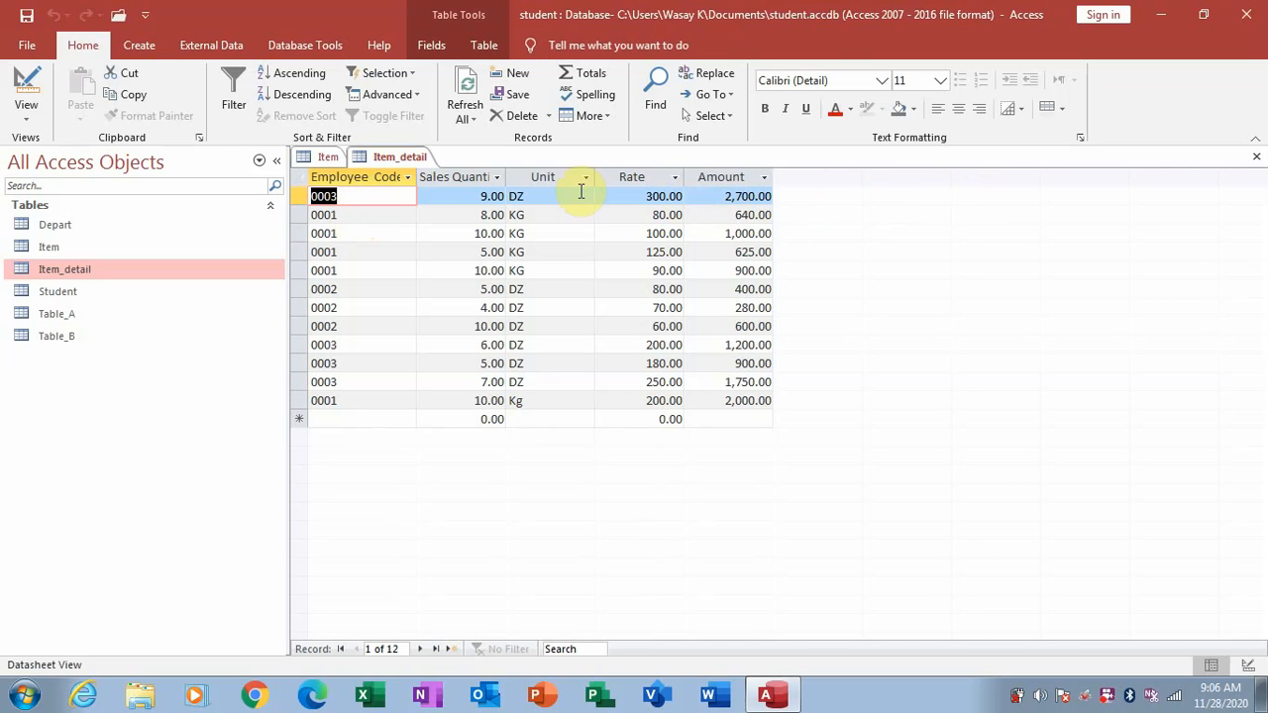
{"action": "left_click", "coordinate": [330, 160]}
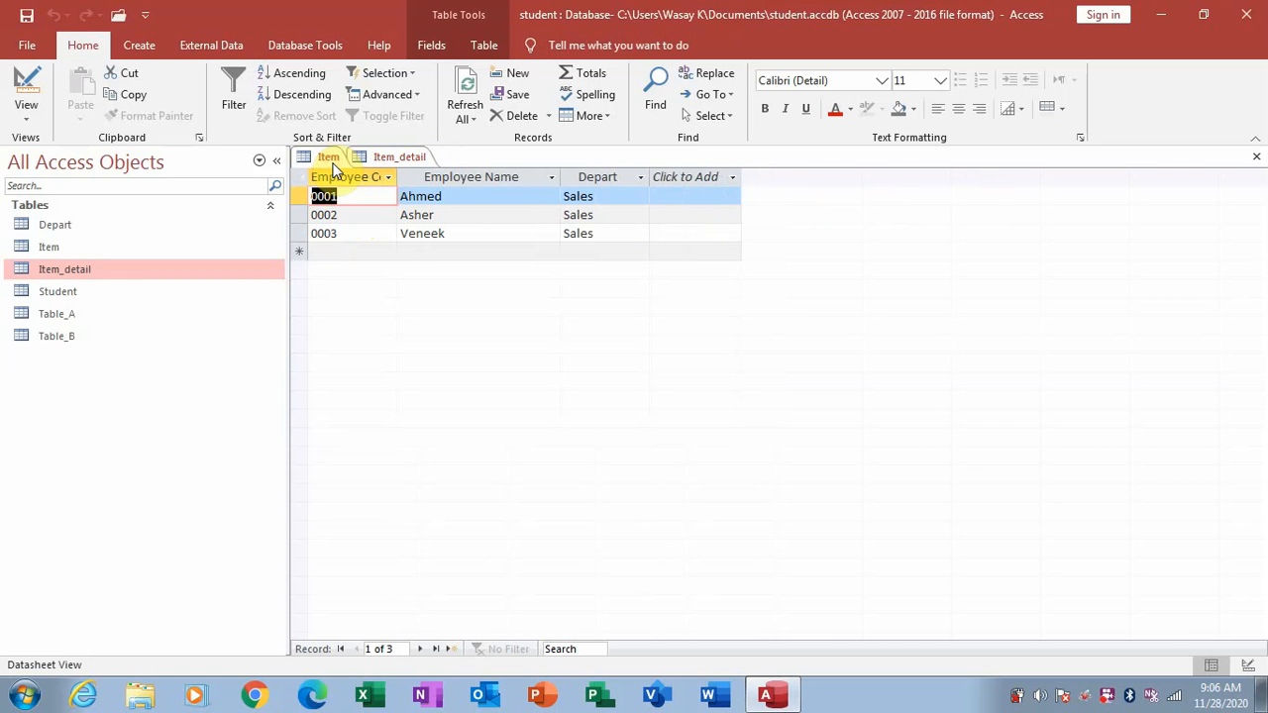
{"action": "left_click", "coordinate": [396, 159]}
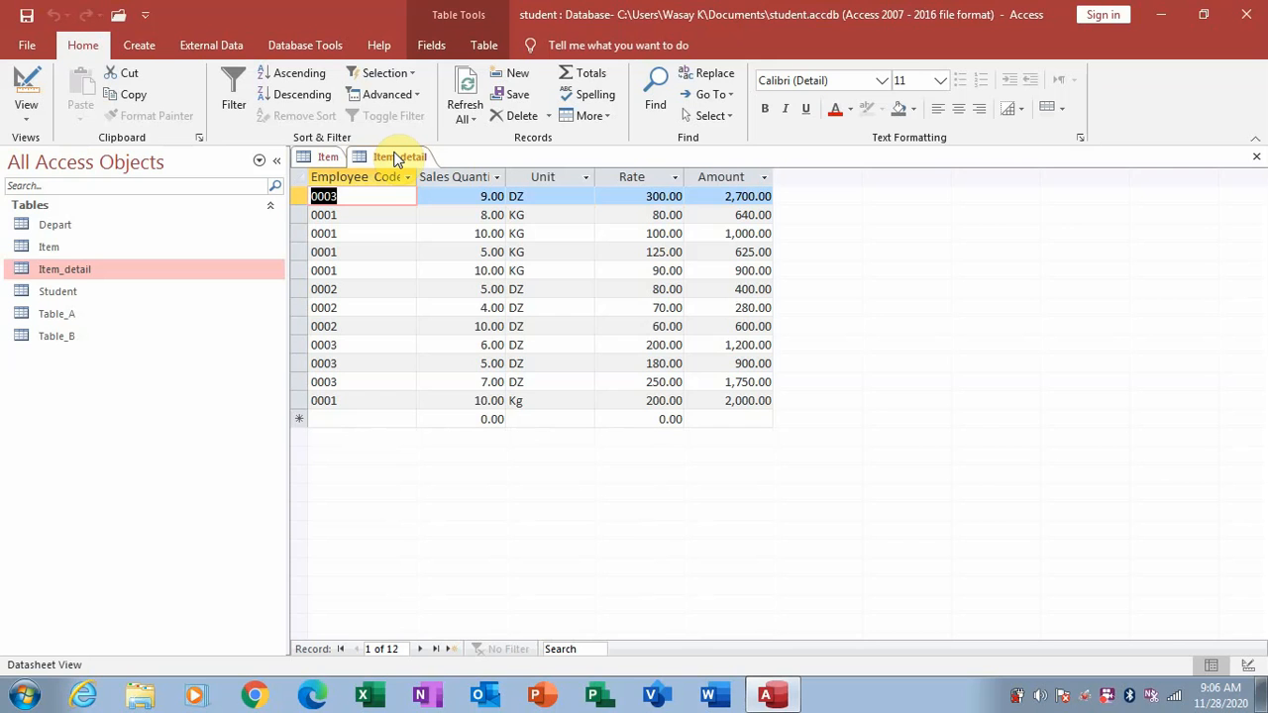
{"action": "left_click", "coordinate": [322, 159]}
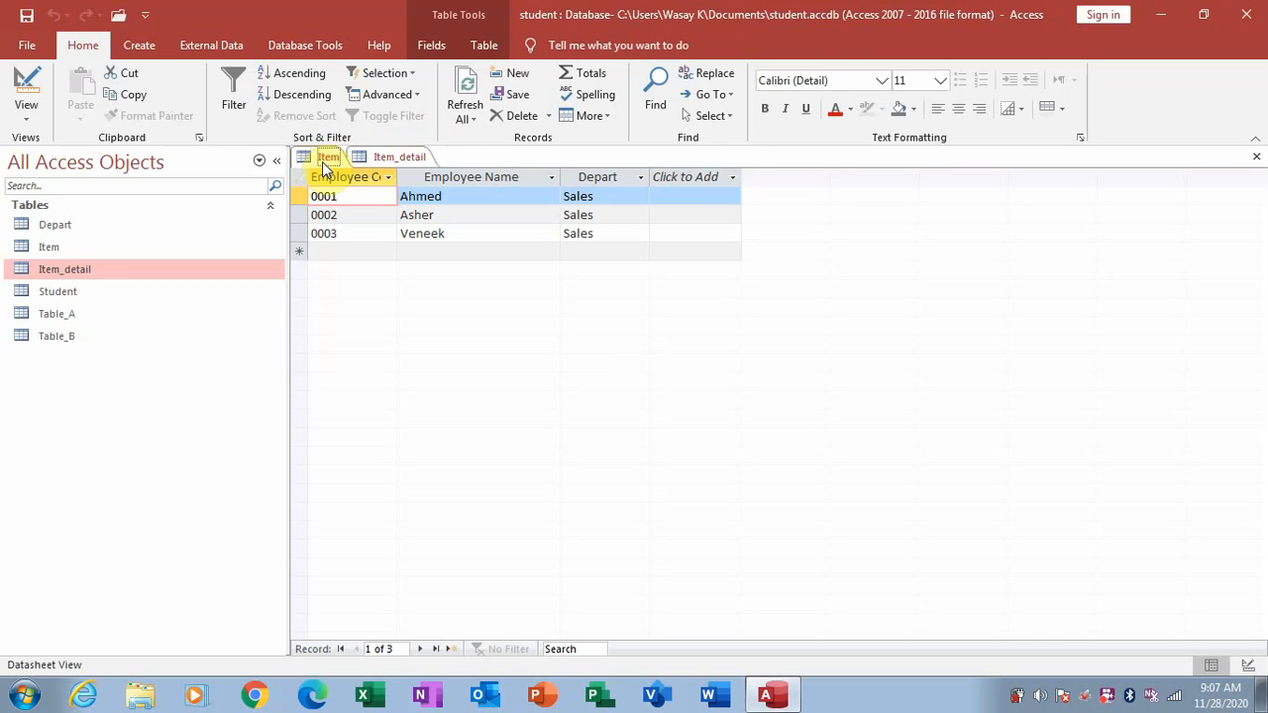
{"action": "left_click", "coordinate": [386, 159]}
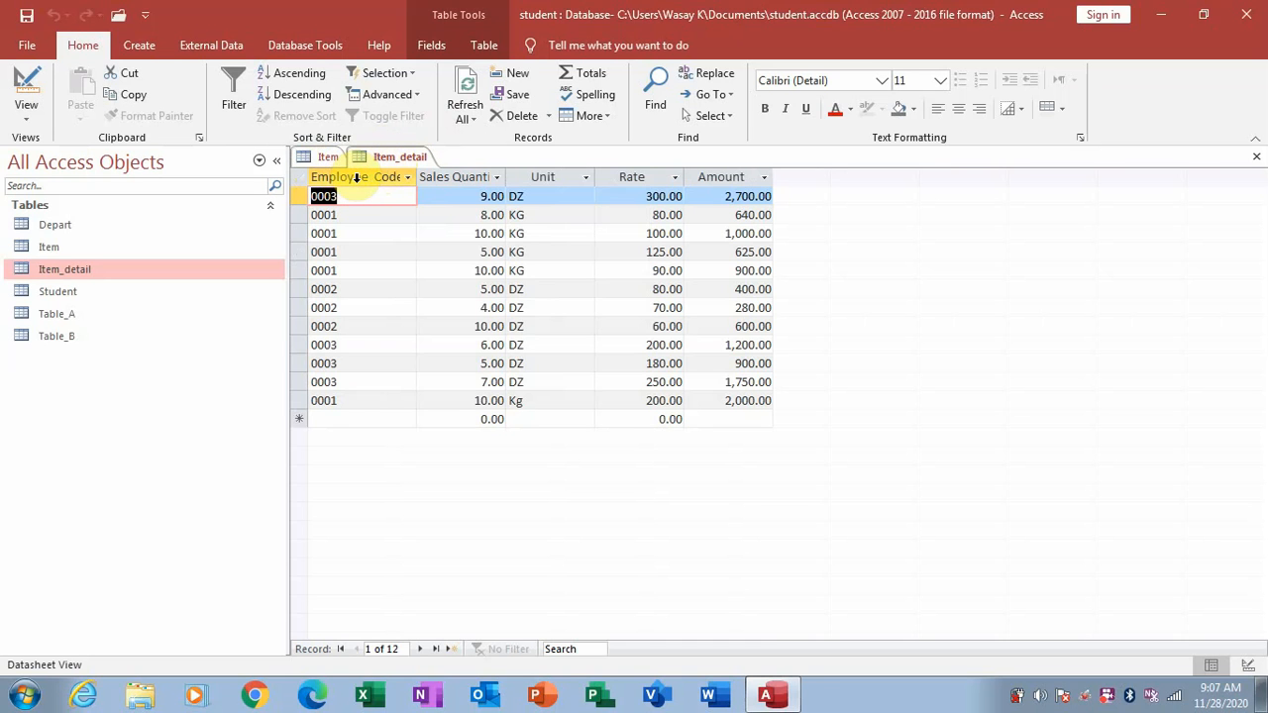
{"action": "left_click", "coordinate": [324, 158]}
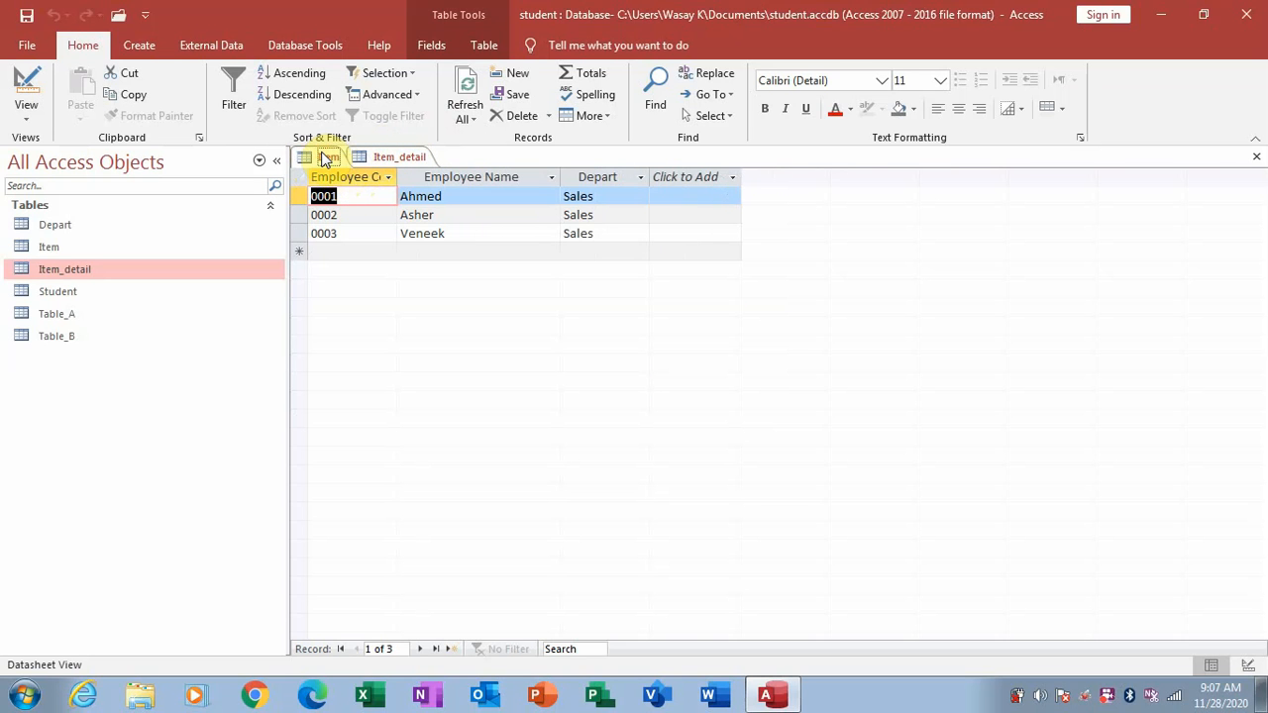
{"action": "left_click", "coordinate": [384, 159]}
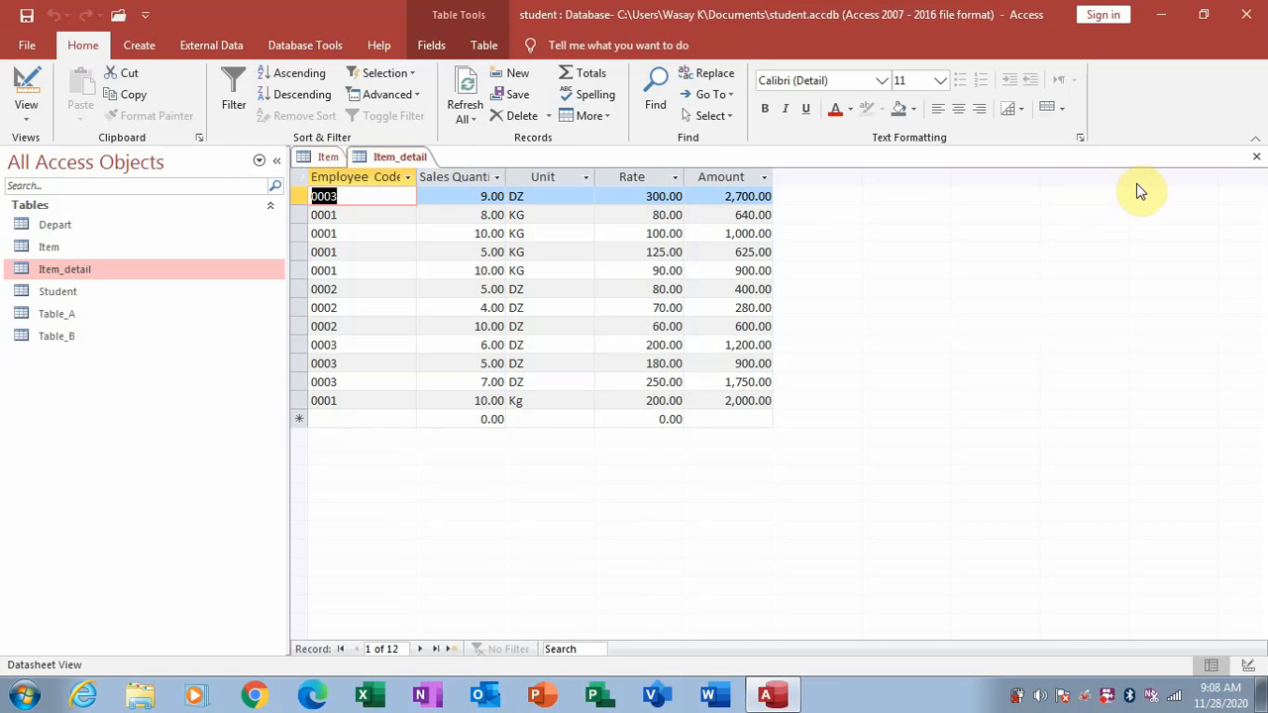
{"action": "left_click", "coordinate": [1256, 157]}
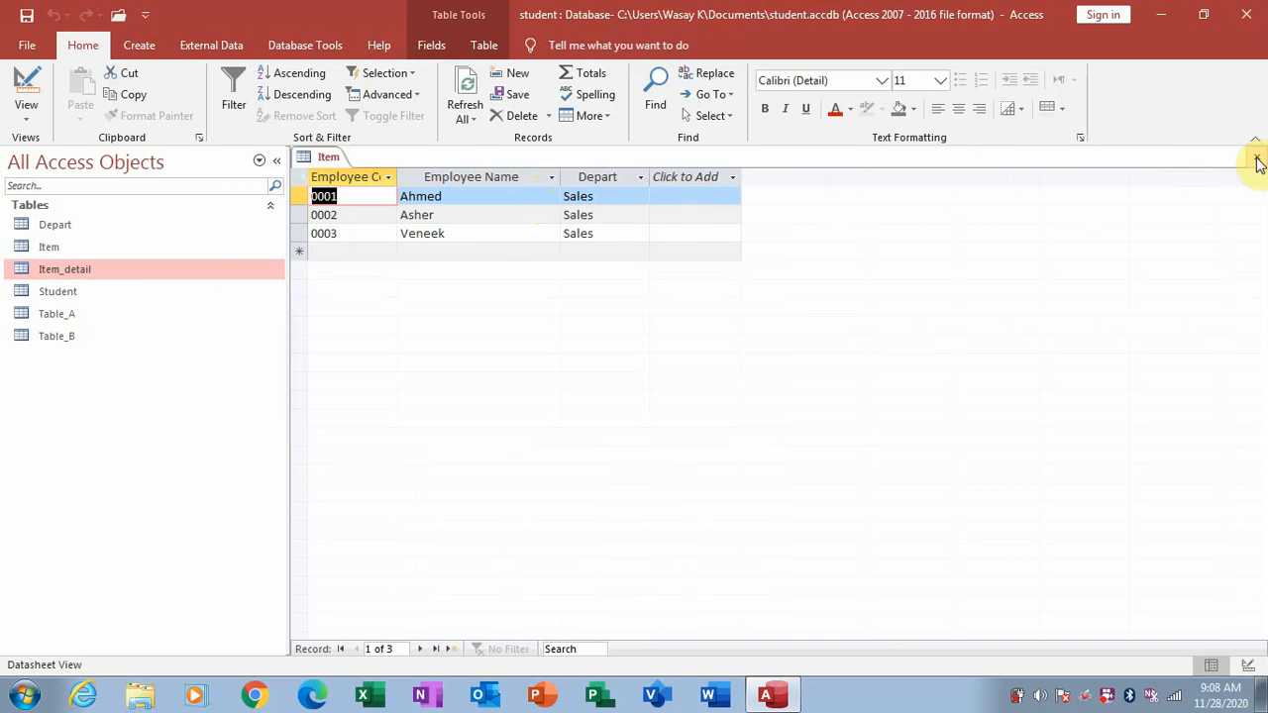
{"action": "left_click", "coordinate": [1256, 156]}
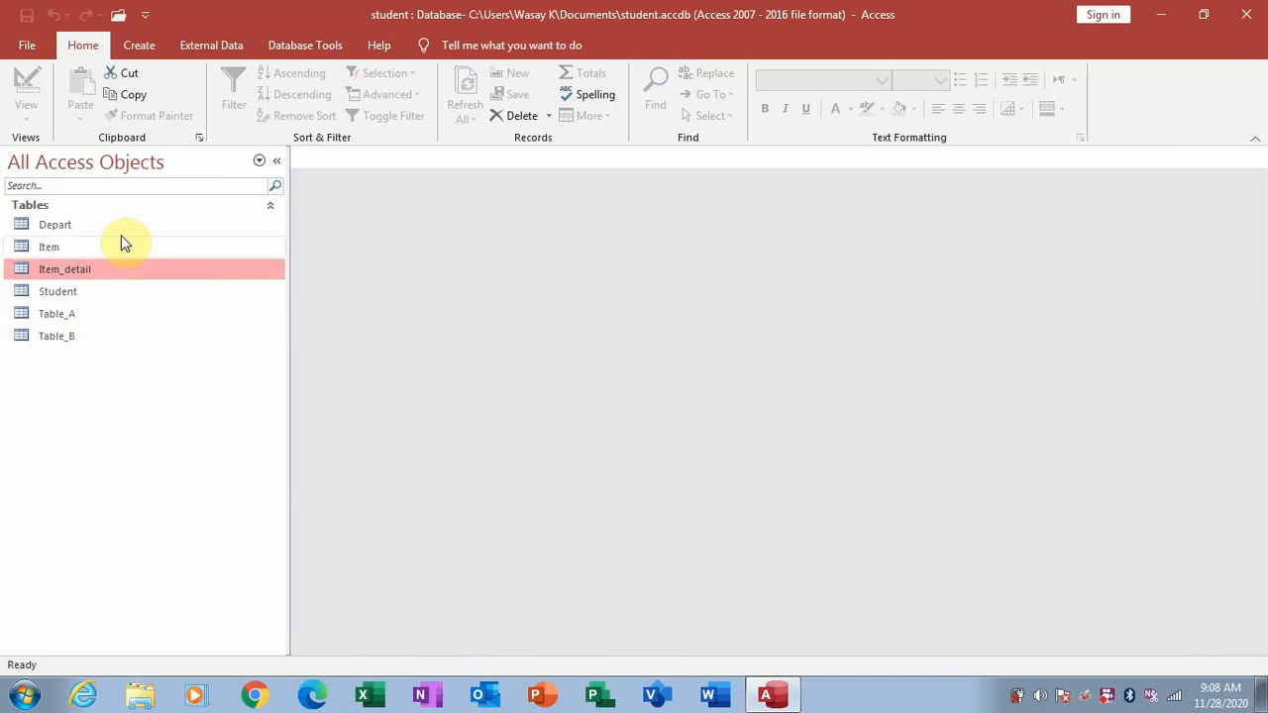
Open the Item table in Design View and check the data type and field size of Emp_code.
{"action": "double_click", "coordinate": [59, 245]}
{"action": "right_click", "coordinate": [60, 246]}
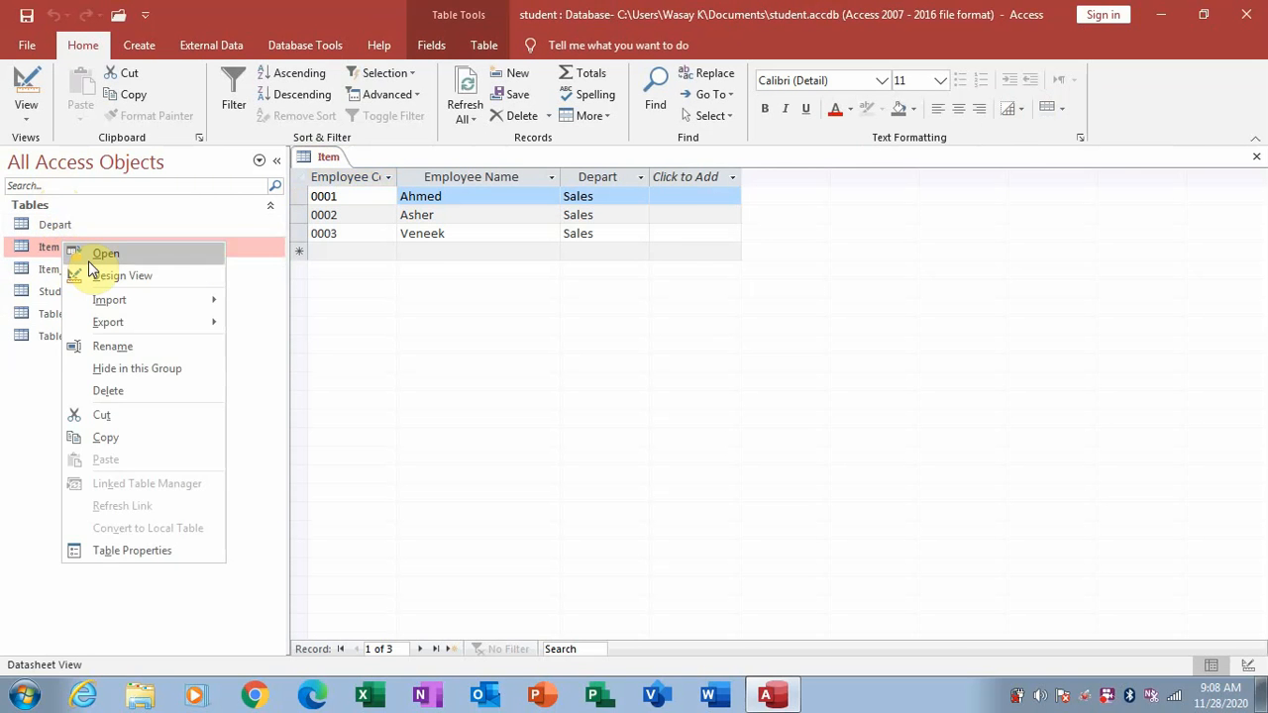
{"action": "left_click", "coordinate": [92, 275]}
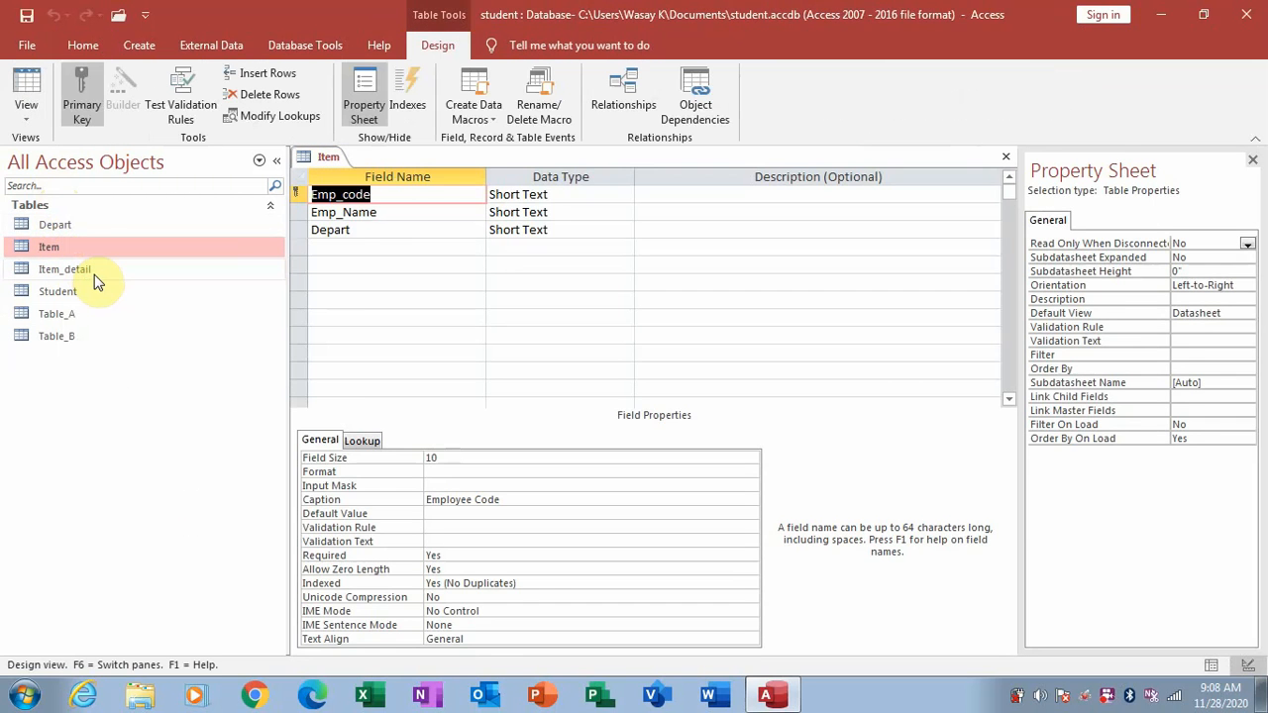
{"action": "left_click", "coordinate": [564, 193]}
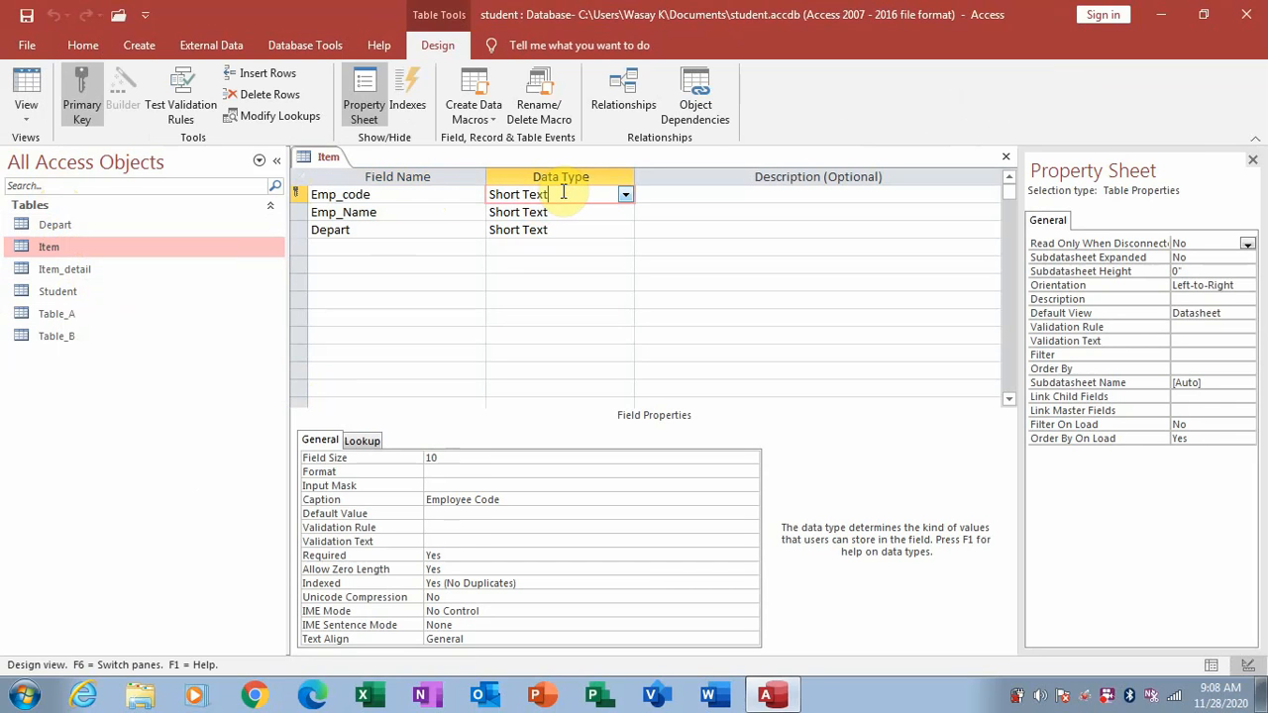
{"action": "left_click", "coordinate": [457, 455]}
Check the data type and field size of Emp_code in the Item_detail table's design, and close both tables.
{"action": "double_click", "coordinate": [105, 271]}
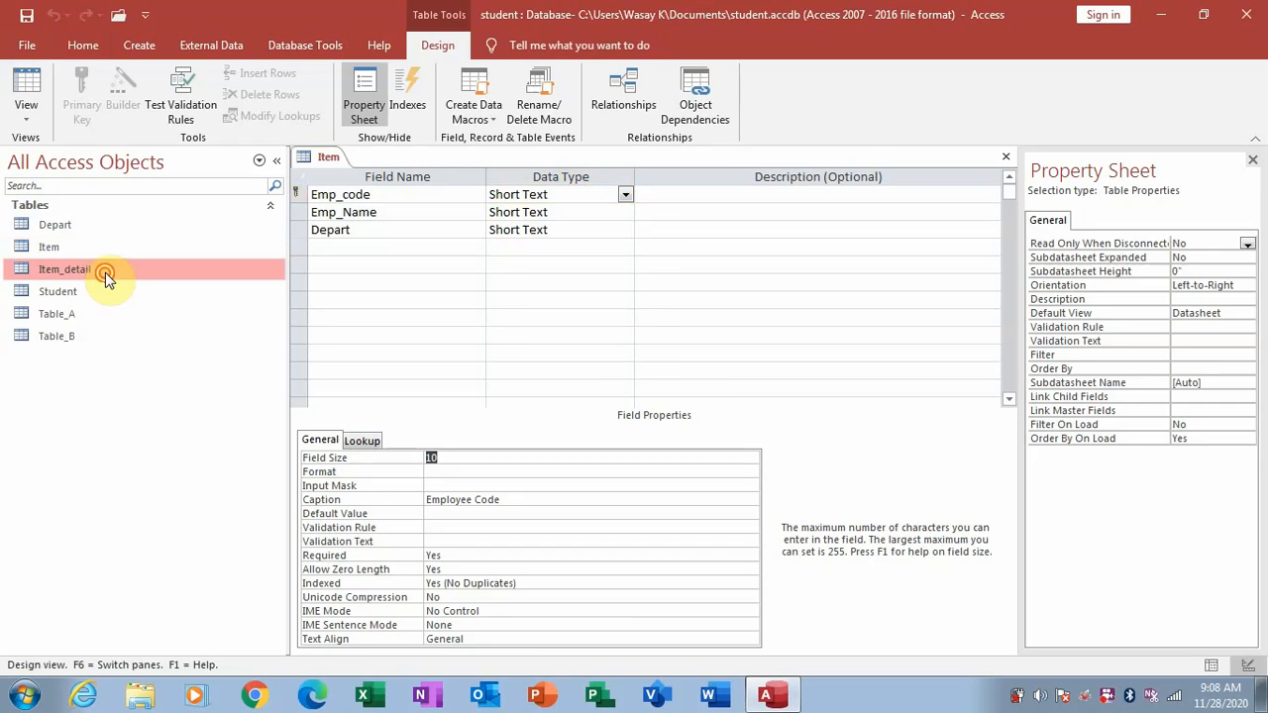
{"action": "right_click", "coordinate": [105, 273]}
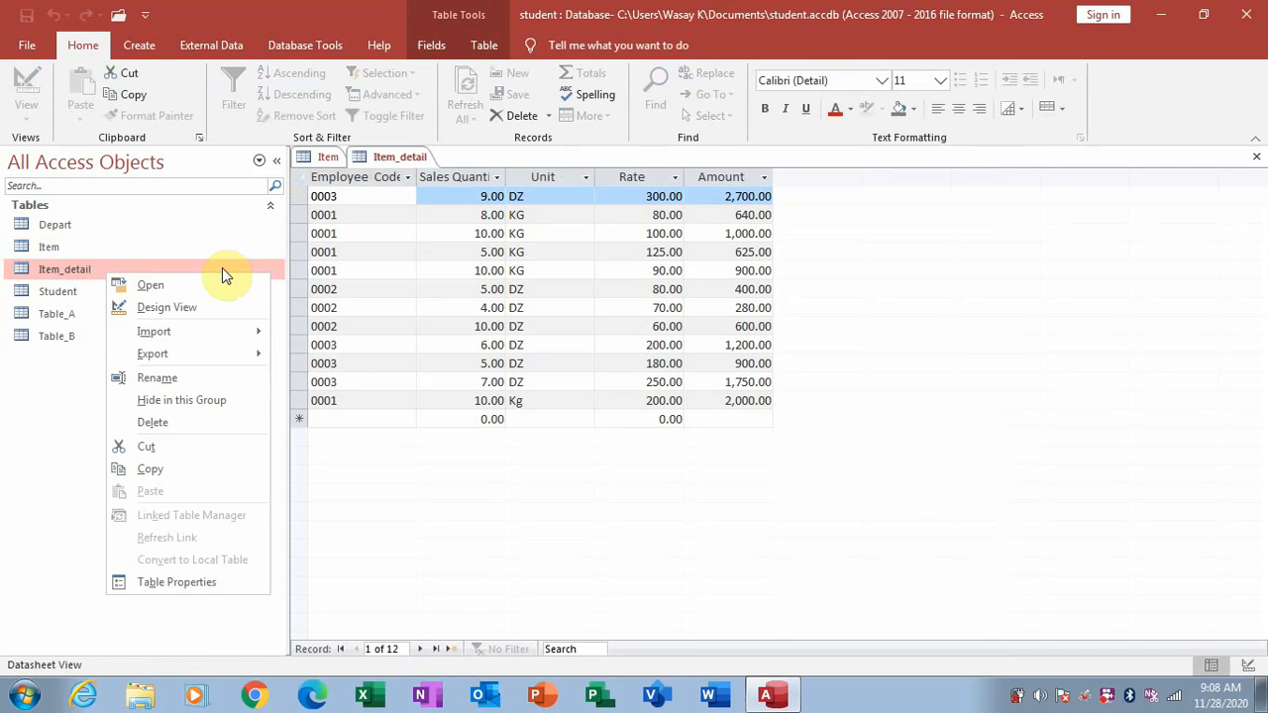
{"action": "left_click", "coordinate": [180, 309]}
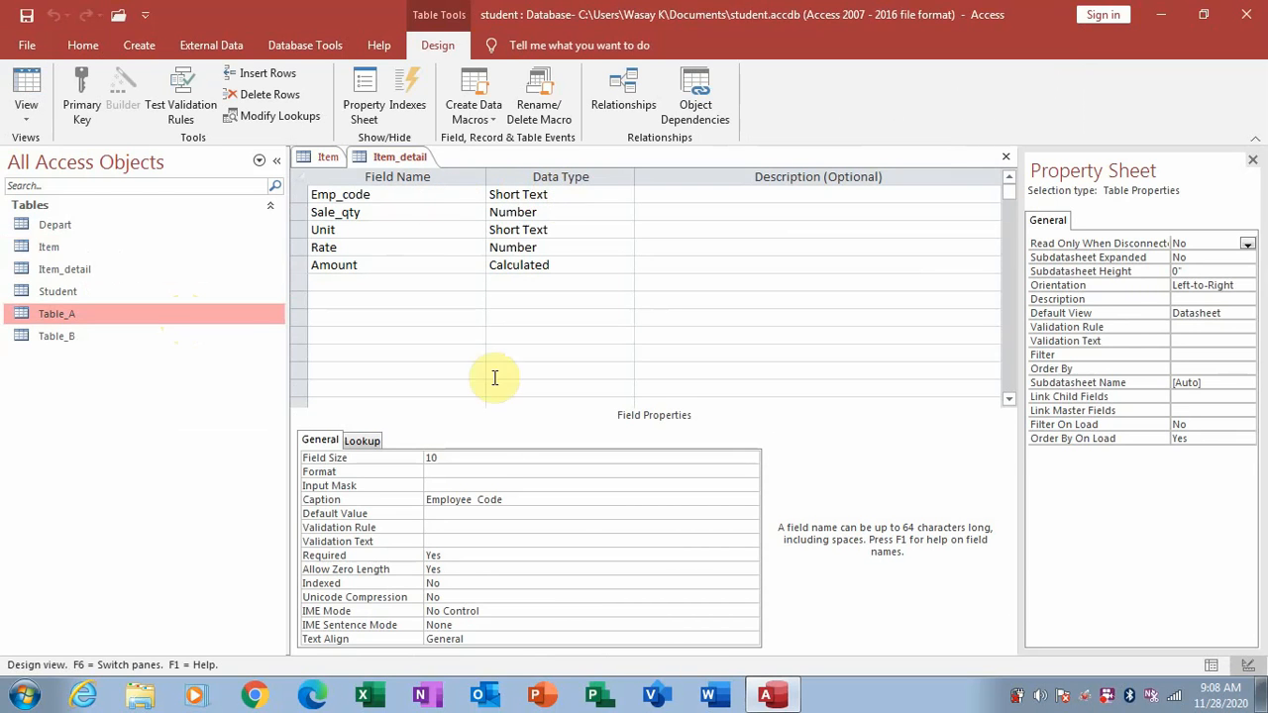
{"action": "left_click", "coordinate": [459, 457]}
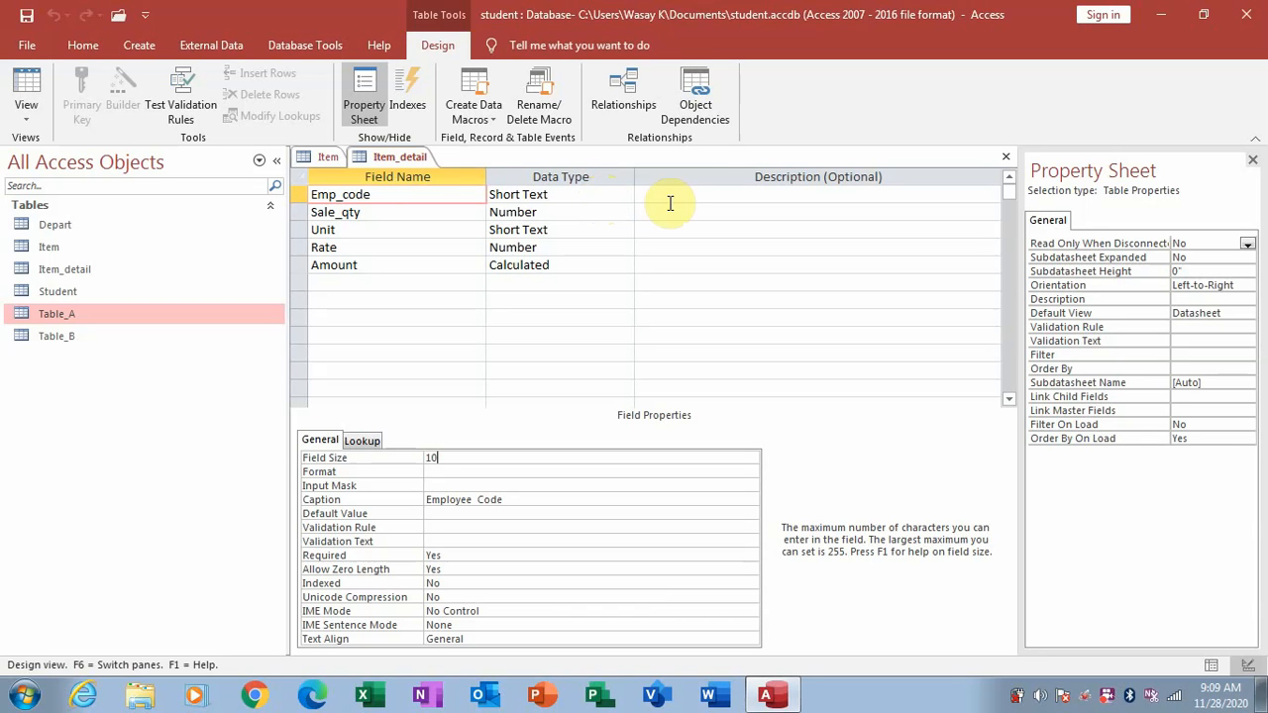
{"action": "left_click", "coordinate": [1005, 154]}
{"action": "left_click", "coordinate": [1005, 155]}
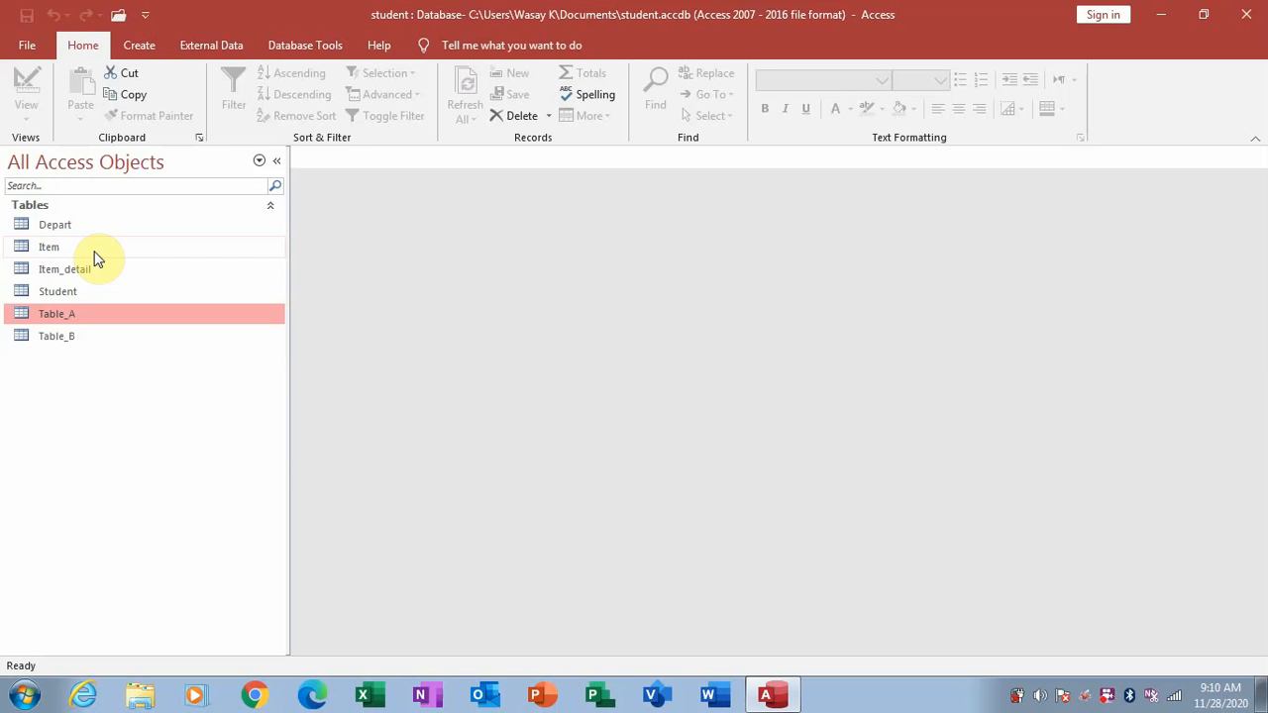
Open the Item table in Design View and examine the primary key on the Emp_code field.
{"action": "right_click", "coordinate": [93, 249]}
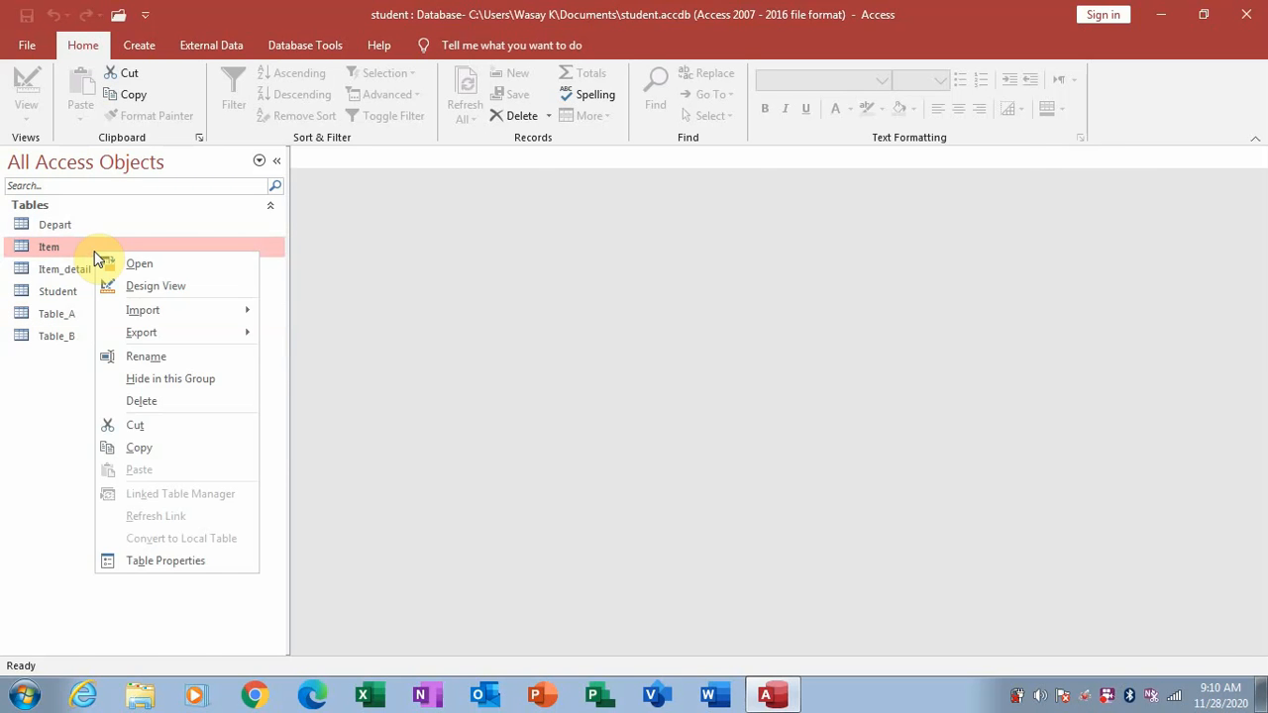
{"action": "left_click", "coordinate": [115, 289]}
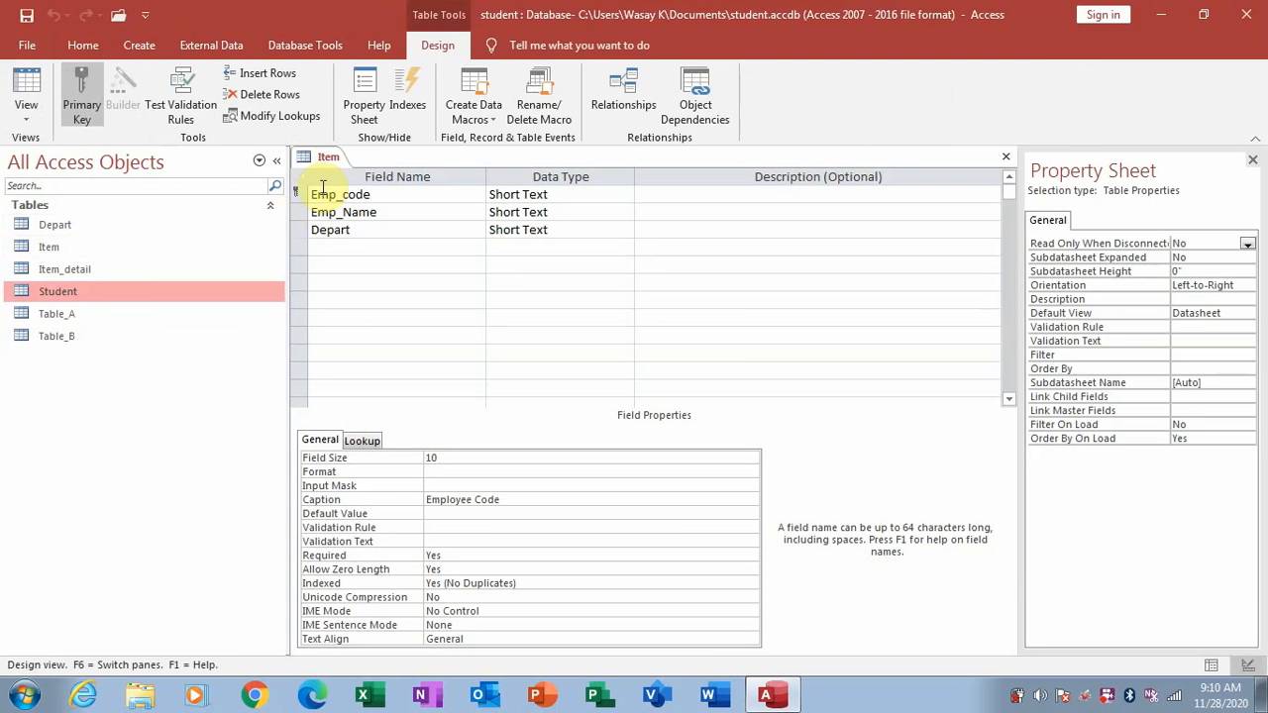
{"action": "left_click", "coordinate": [293, 195]}
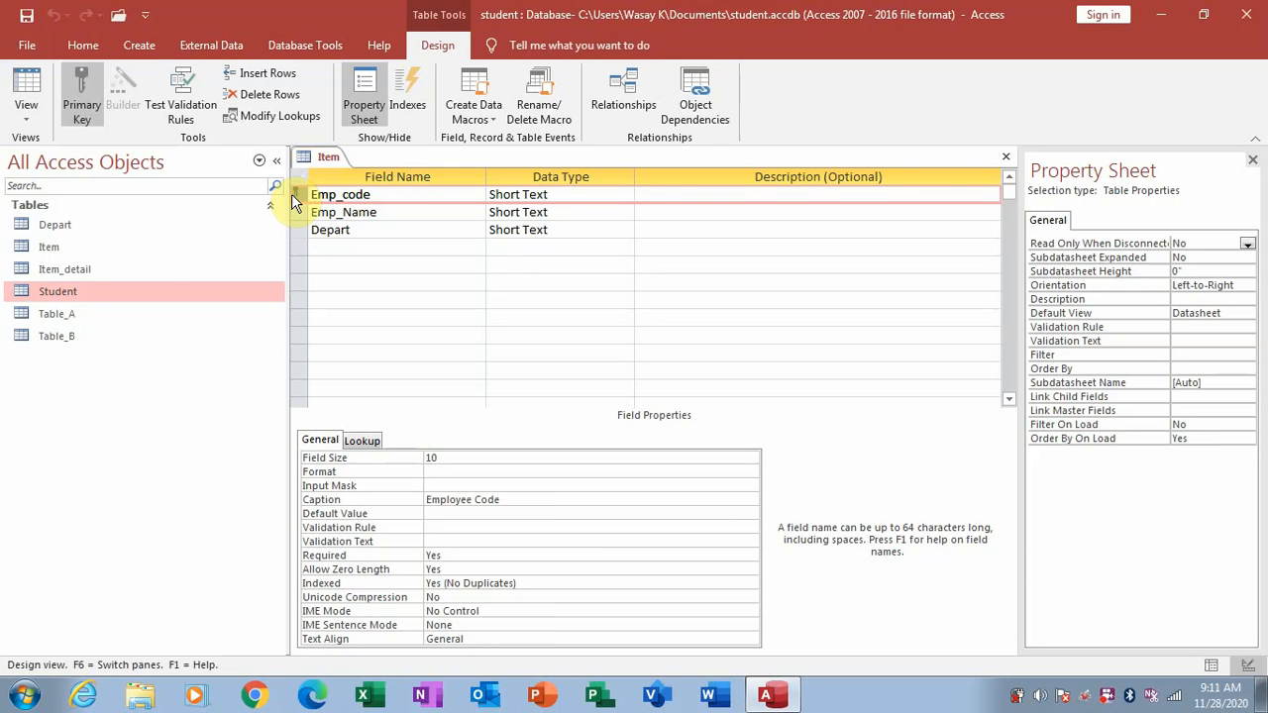
Open the Item_detail table in Design View and compare its Emp_code key setting with the Item table's design.
{"action": "left_click", "coordinate": [112, 272]}
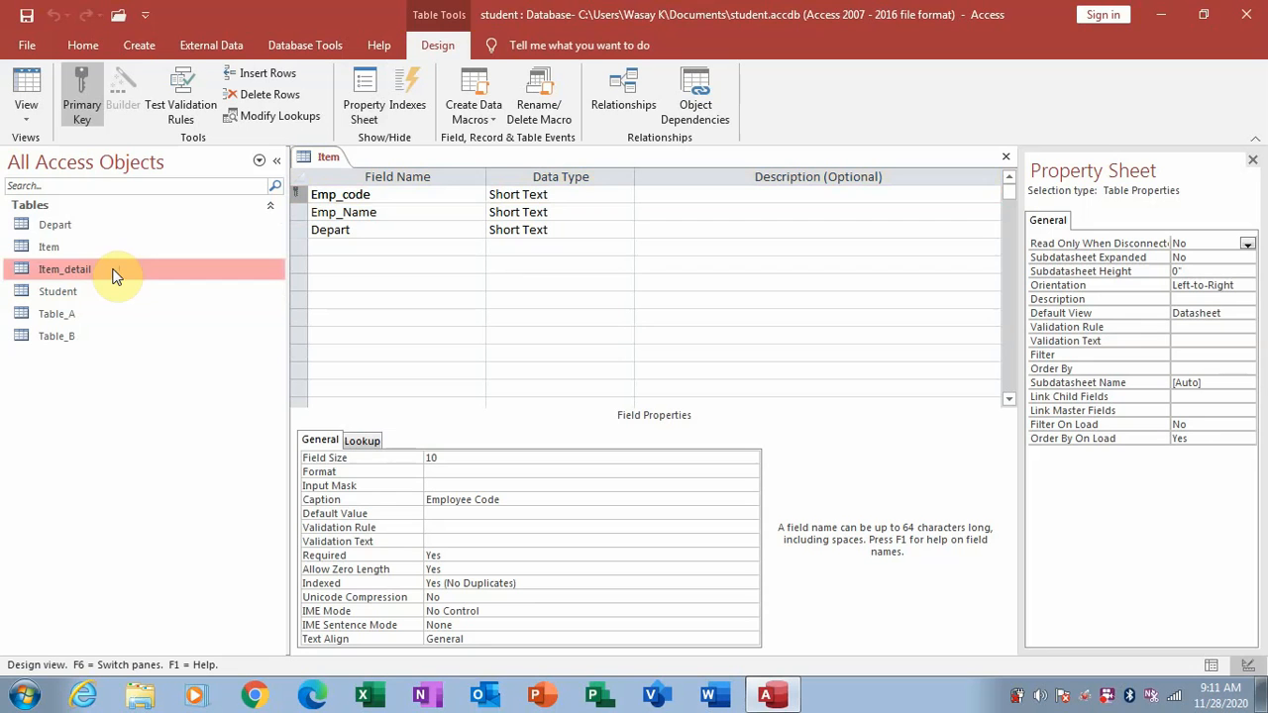
{"action": "right_click", "coordinate": [114, 270]}
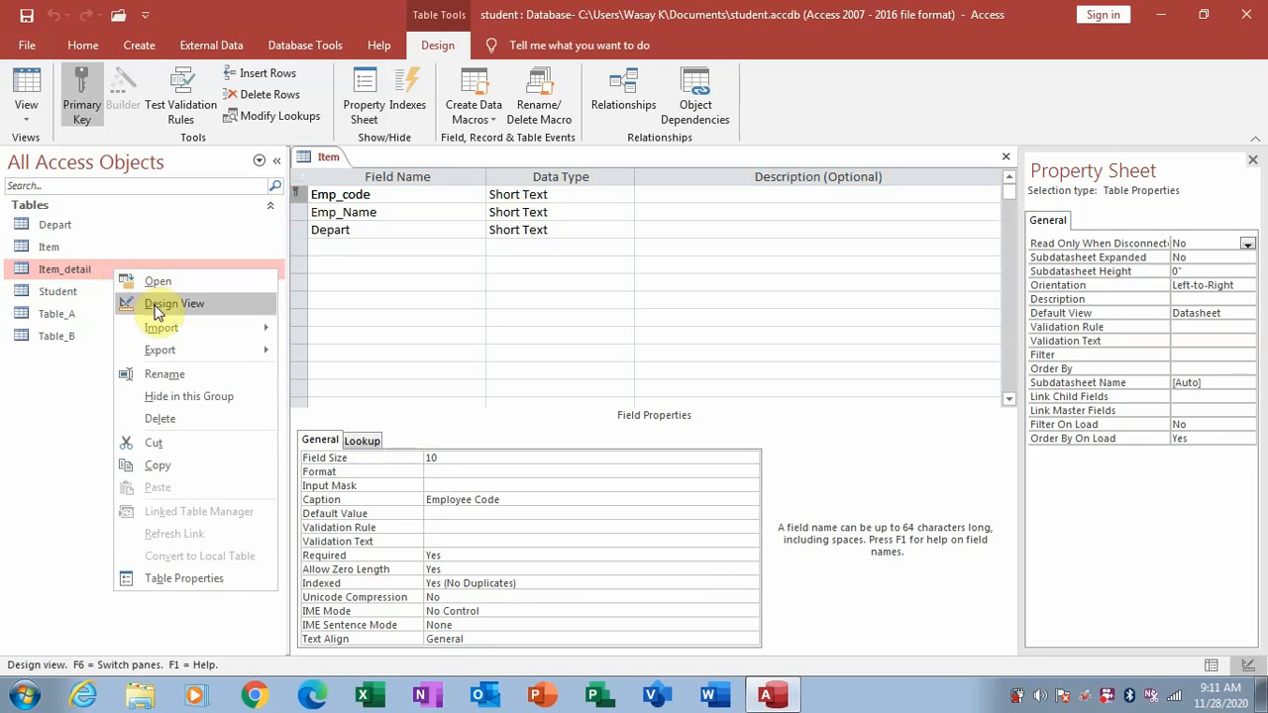
{"action": "left_click", "coordinate": [159, 302]}
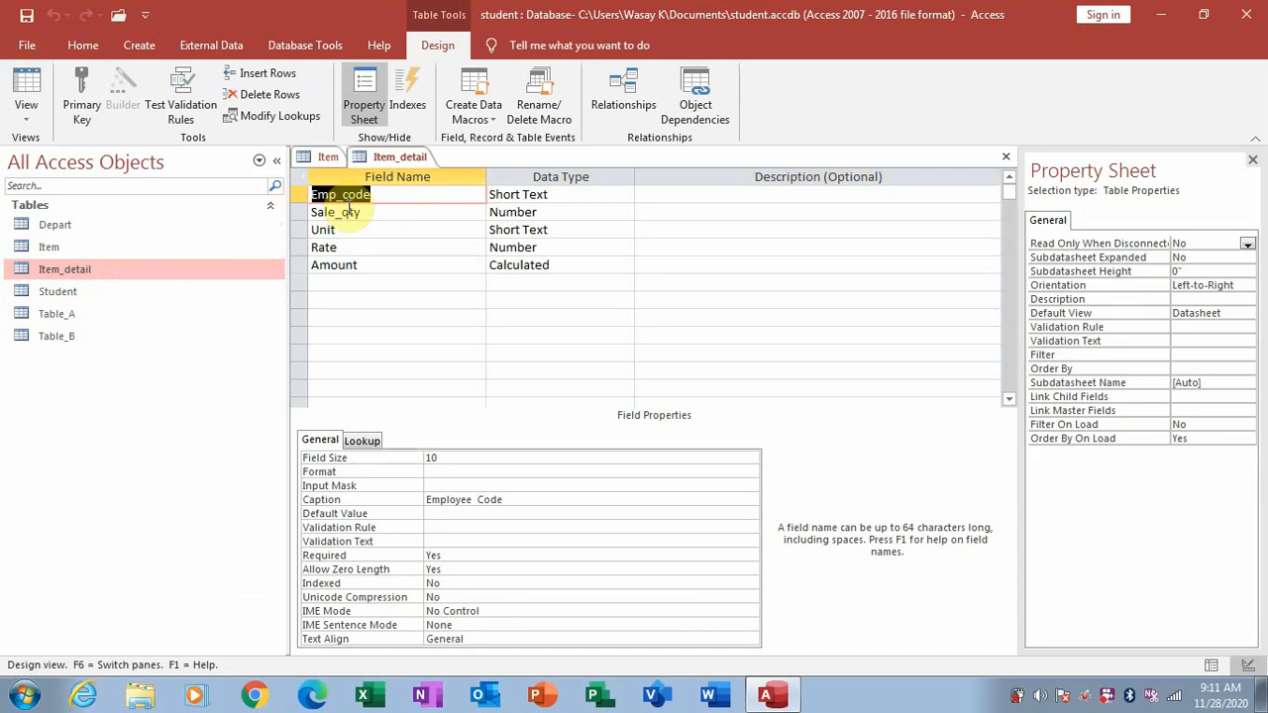
{"action": "left_click", "coordinate": [322, 157]}
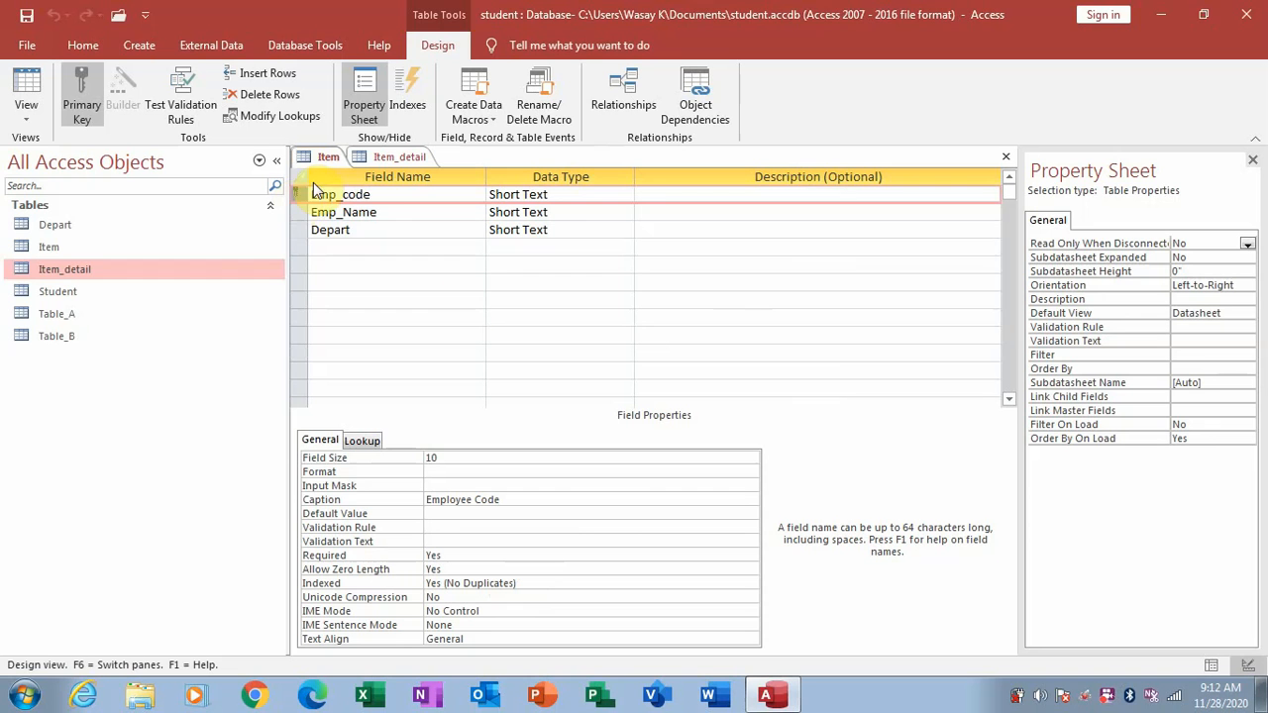
Add a record to the Item_detail datasheet with employee code 0004, sales quantity 60 and rate 5, leaving the unit blank.
{"action": "double_click", "coordinate": [88, 268]}
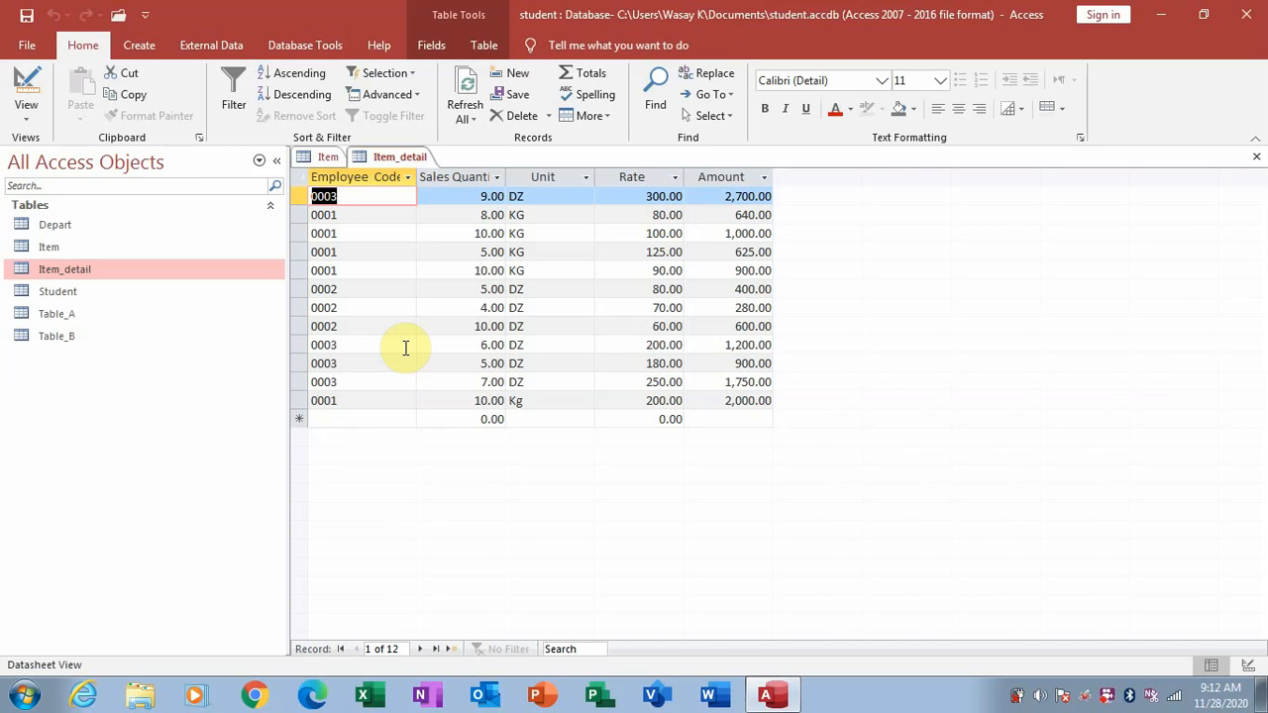
{"action": "left_click", "coordinate": [364, 419]}
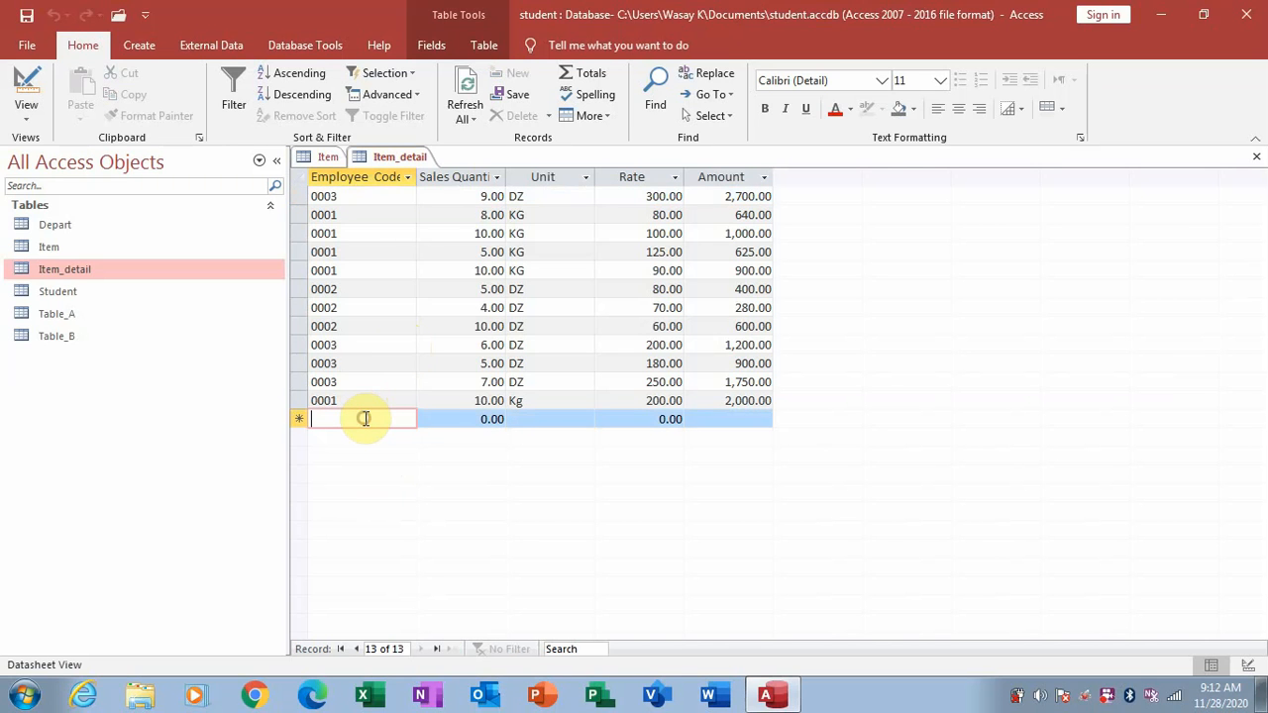
{"action": "type", "text": "0004"}
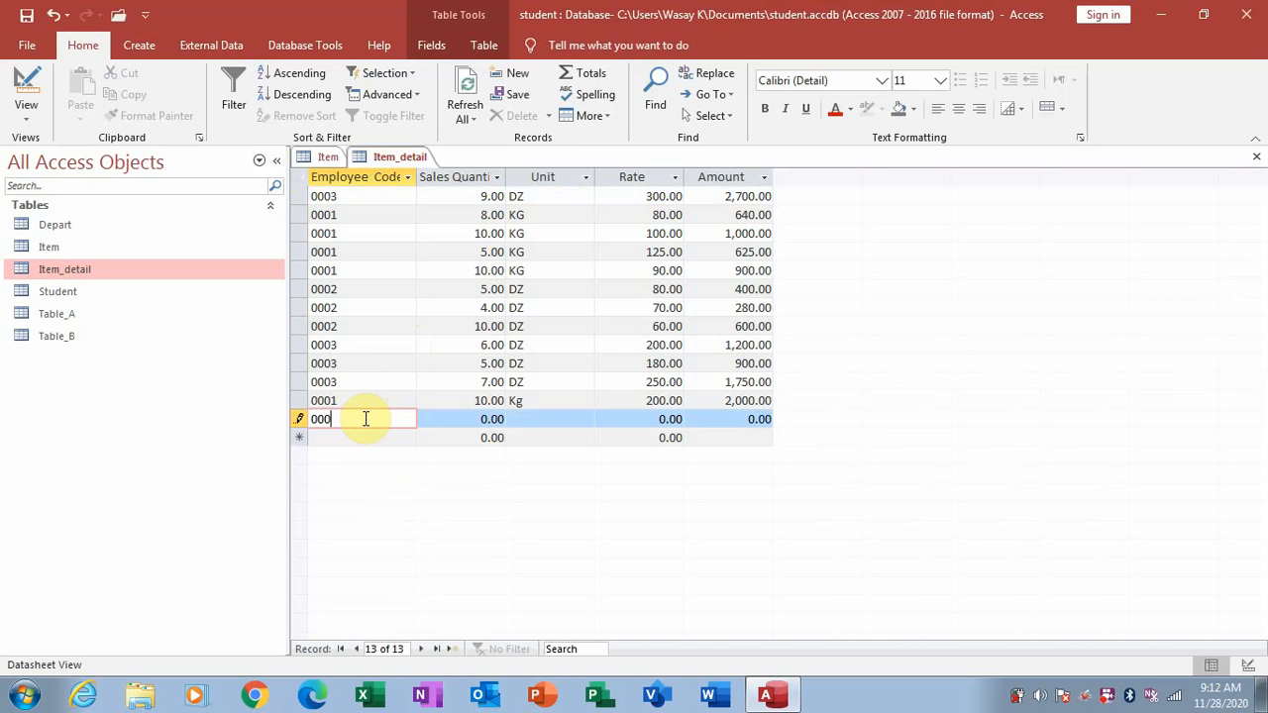
{"action": "left_click", "coordinate": [481, 419]}
{"action": "type", "text": "6"}
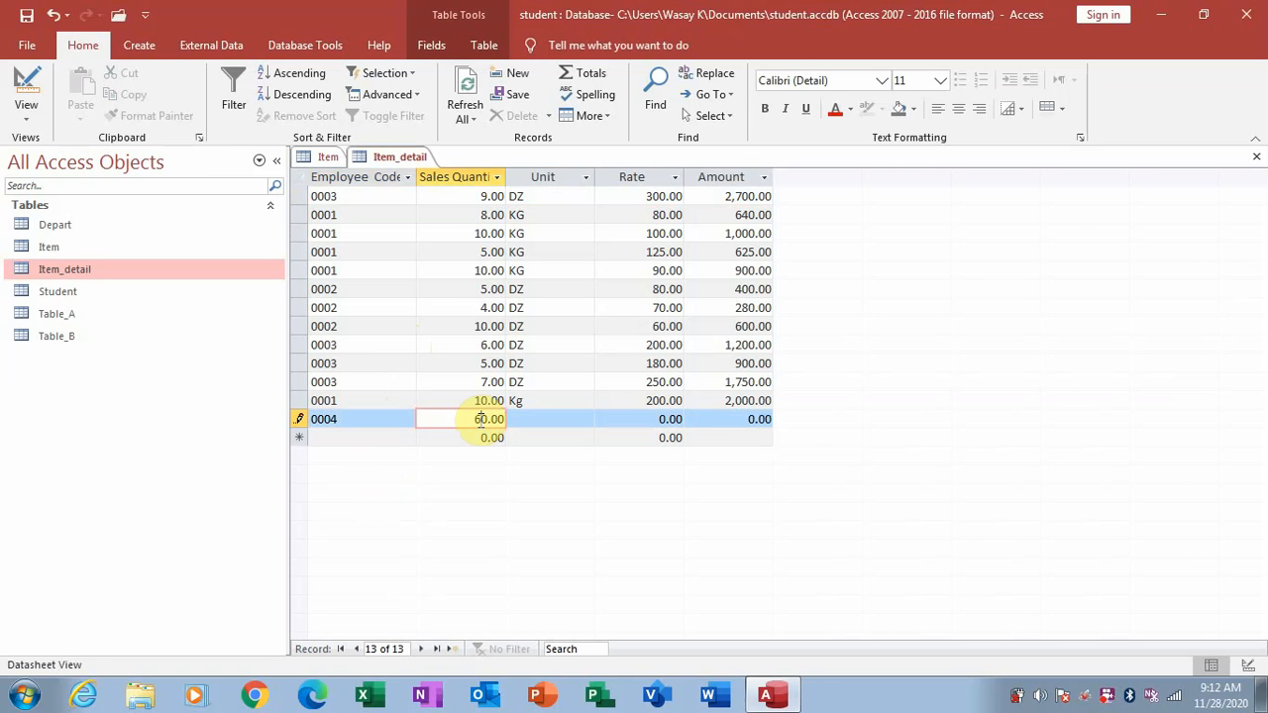
{"action": "key", "text": "Tab"}
{"action": "key", "text": "Tab"}
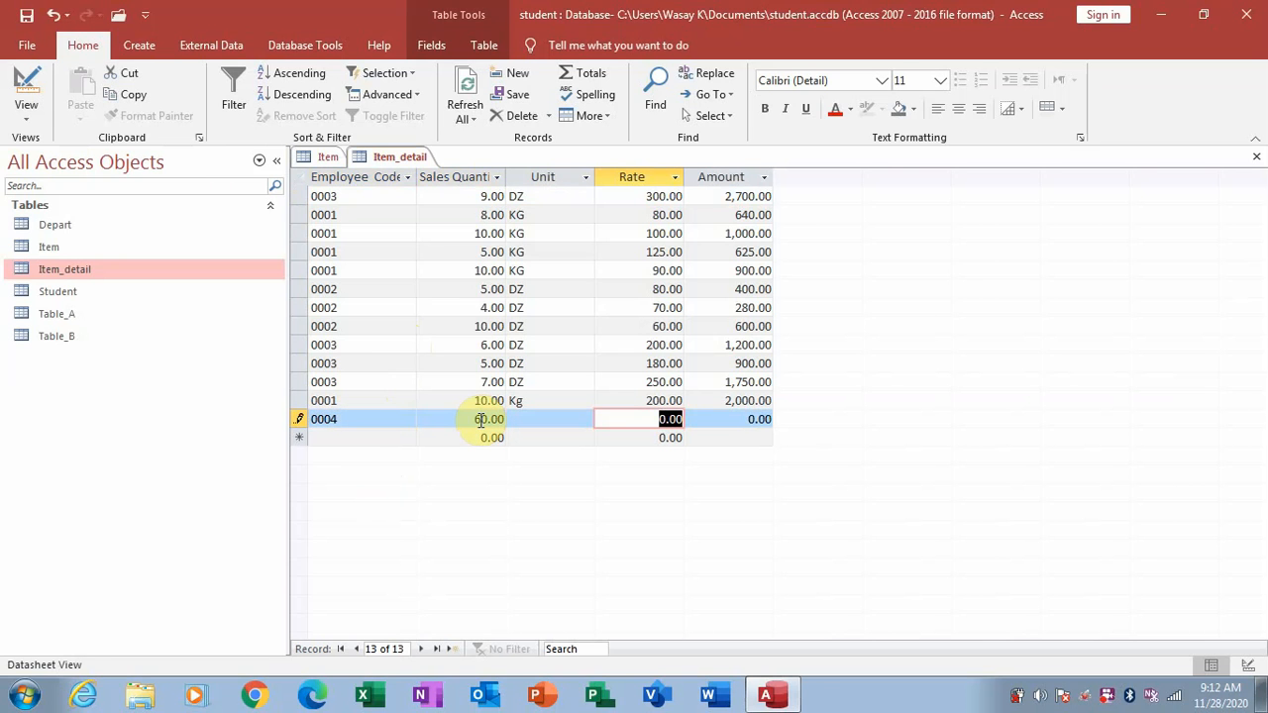
{"action": "type", "text": "5"}
{"action": "key", "text": "Tab"}
{"action": "key", "text": "Tab"}
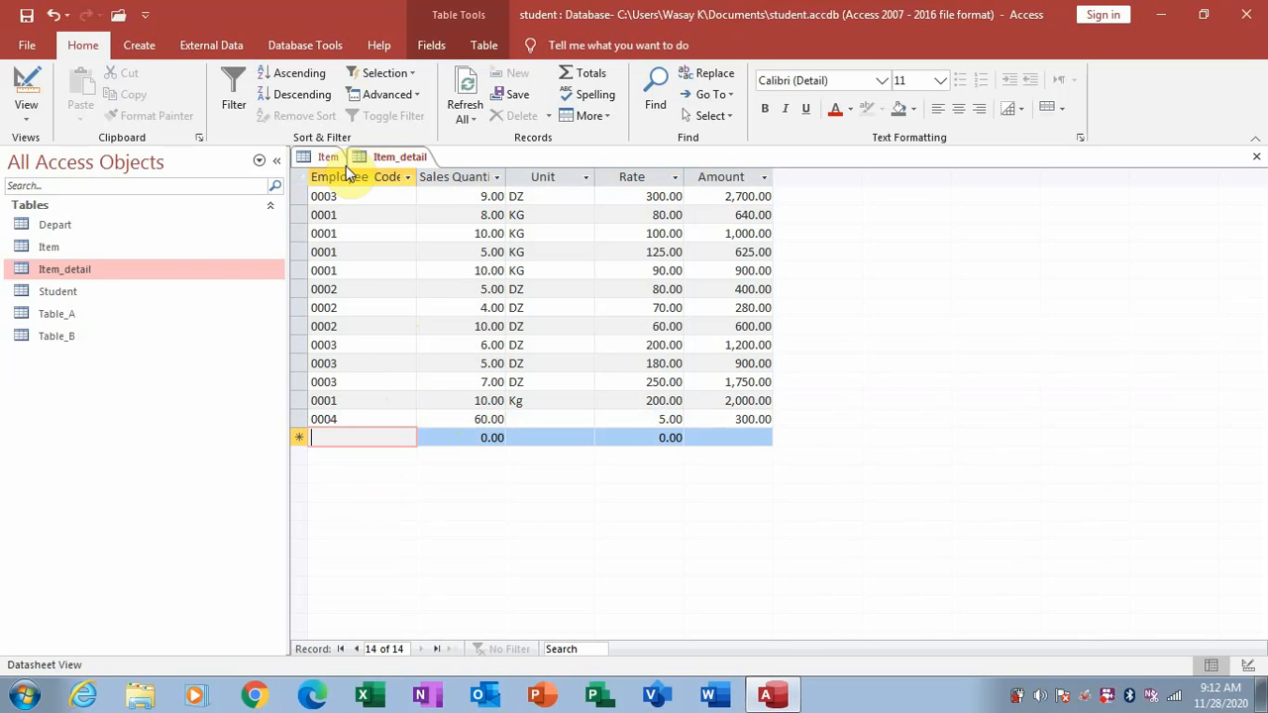
Compare the employee codes in the Item datasheet with the 0004 record in Item_detail.
{"action": "left_click", "coordinate": [330, 160]}
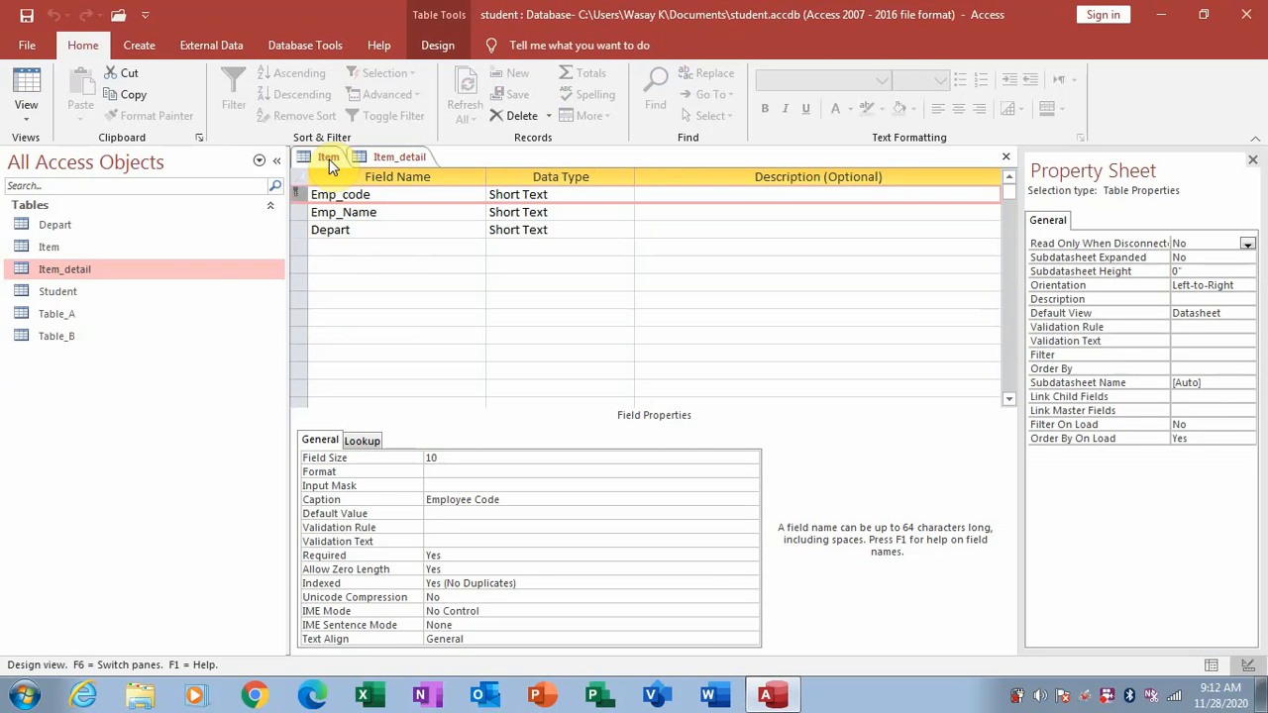
{"action": "left_click", "coordinate": [68, 249]}
{"action": "double_click", "coordinate": [71, 249]}
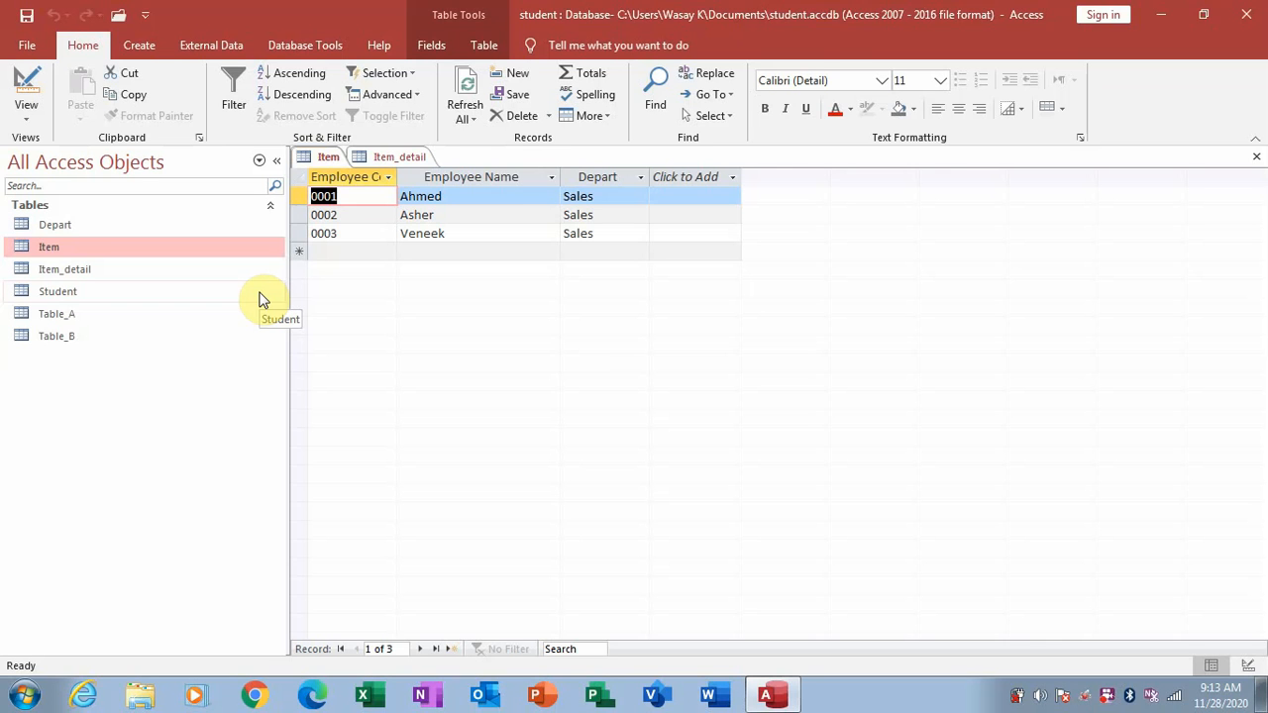
{"action": "left_click", "coordinate": [416, 160]}
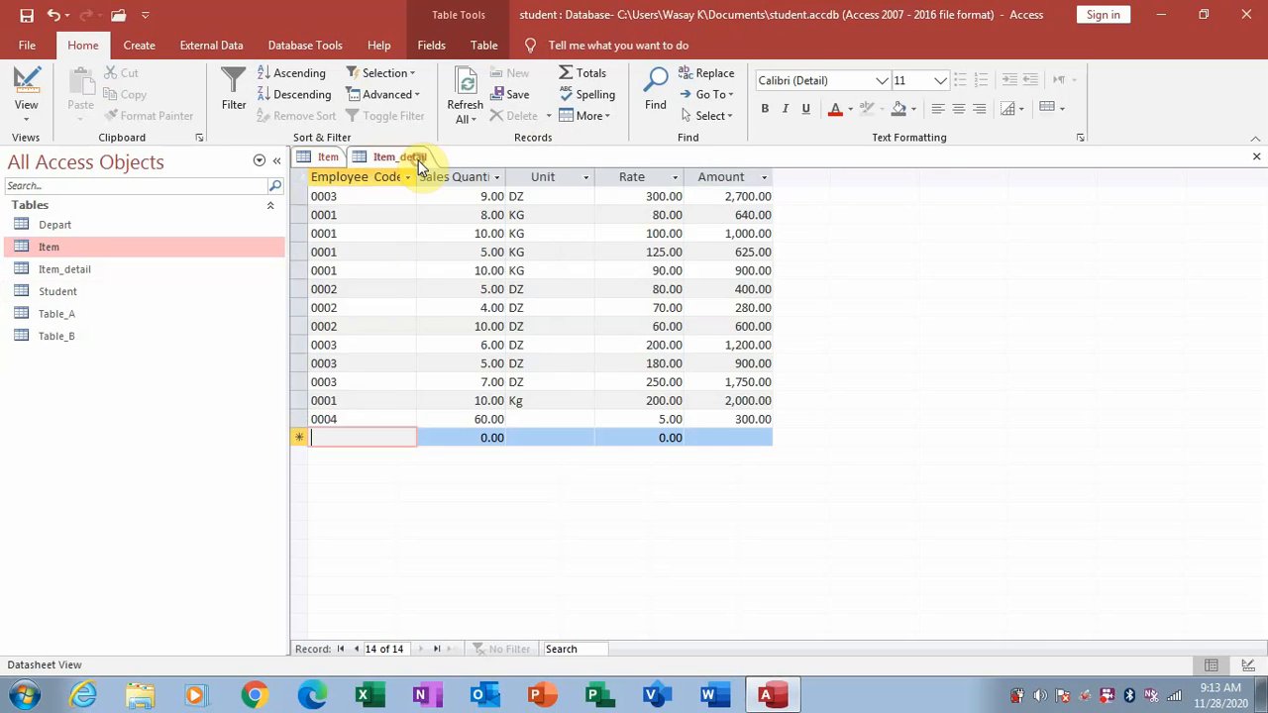
{"action": "double_click", "coordinate": [357, 422]}
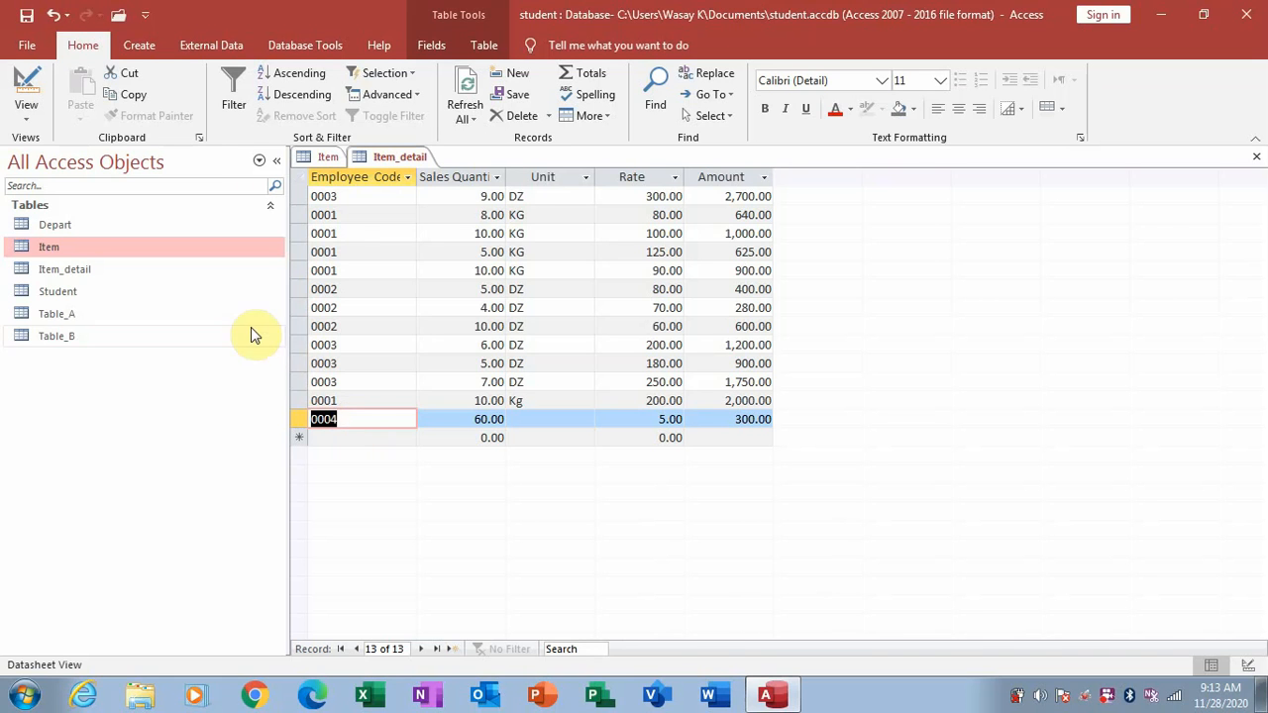
Check the Item table's employee codes, delete the unmatched 0004 record from Item_detail, and close both datasheets.
{"action": "left_click", "coordinate": [340, 155]}
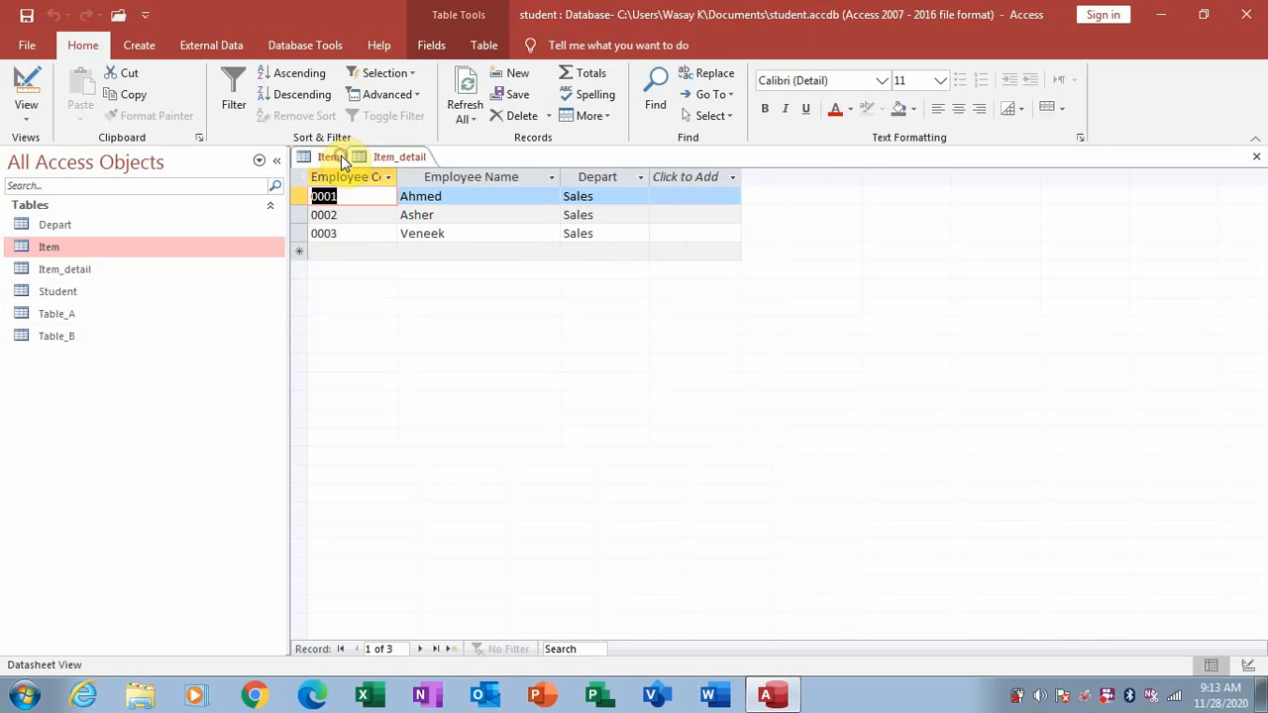
{"action": "left_click", "coordinate": [327, 238]}
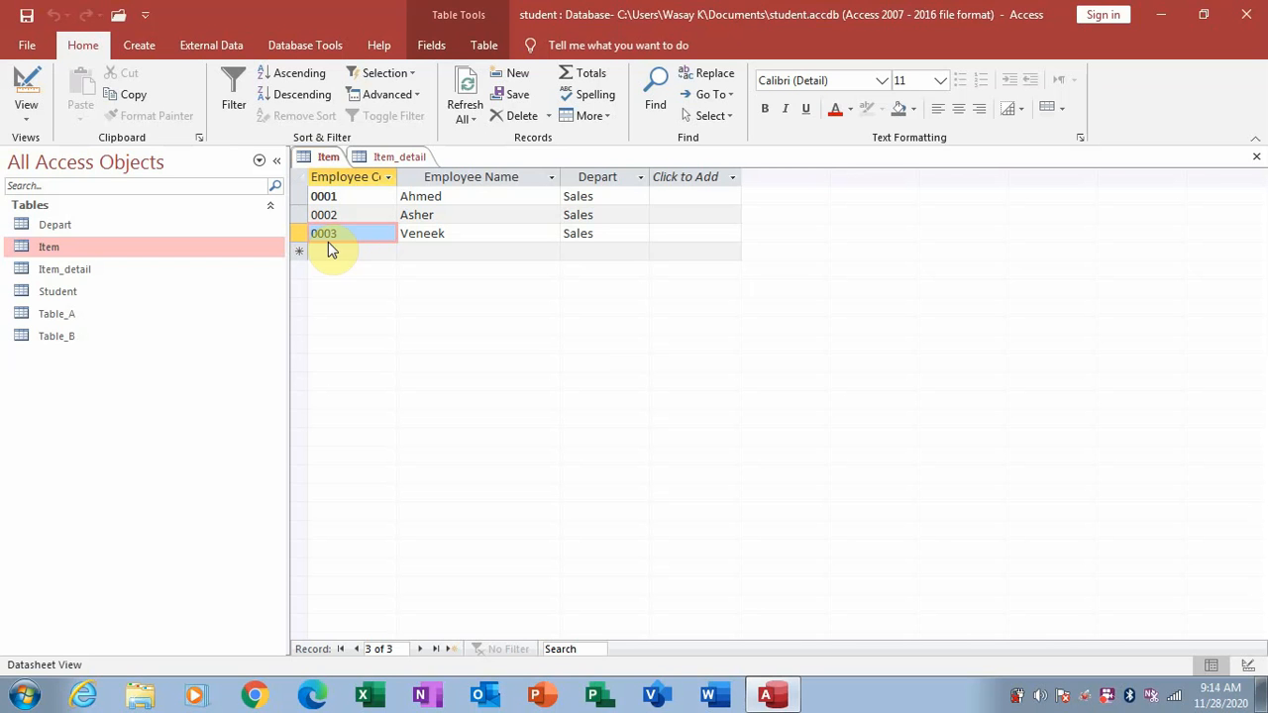
{"action": "left_click", "coordinate": [417, 160]}
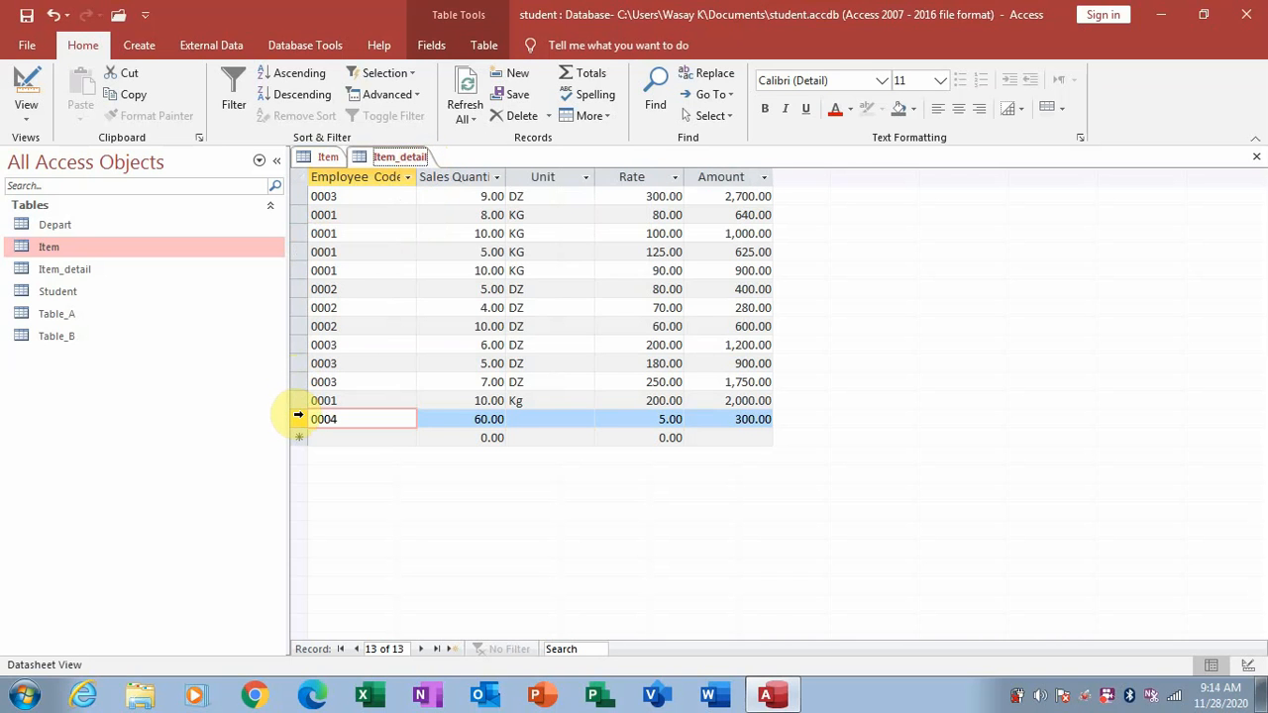
{"action": "left_click", "coordinate": [298, 418]}
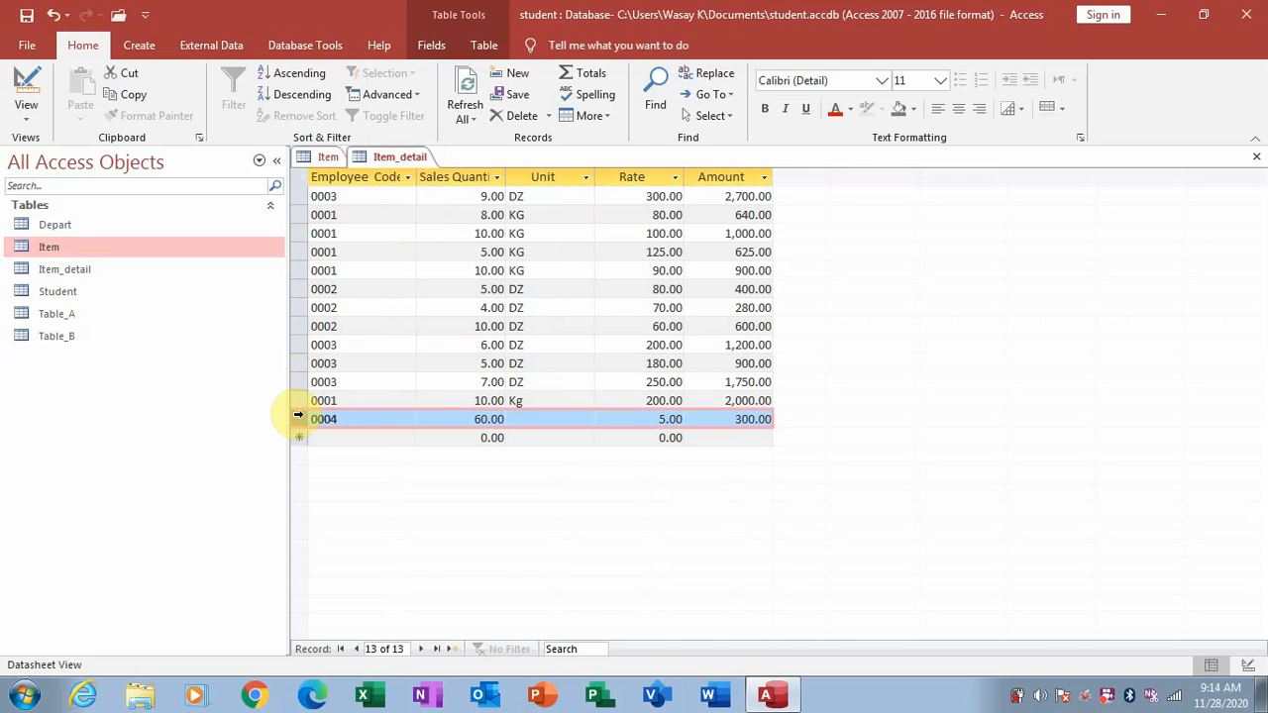
{"action": "key", "text": "Delete"}
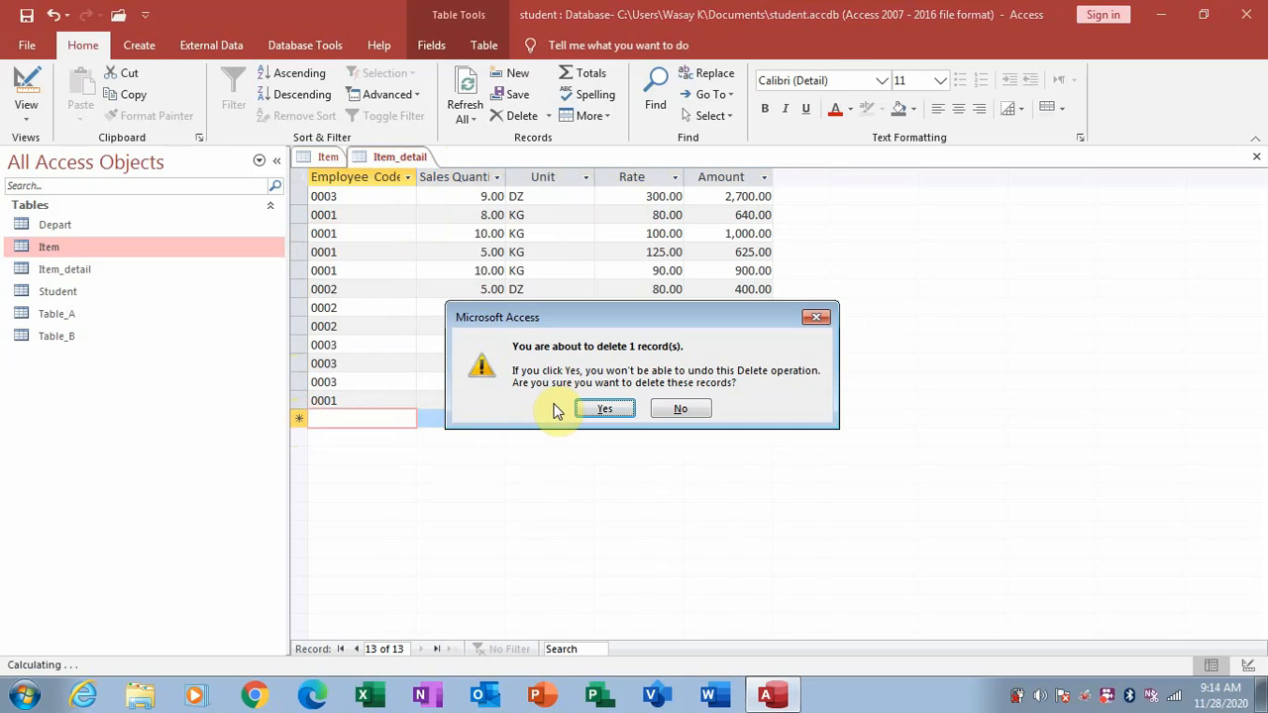
{"action": "left_click", "coordinate": [603, 409]}
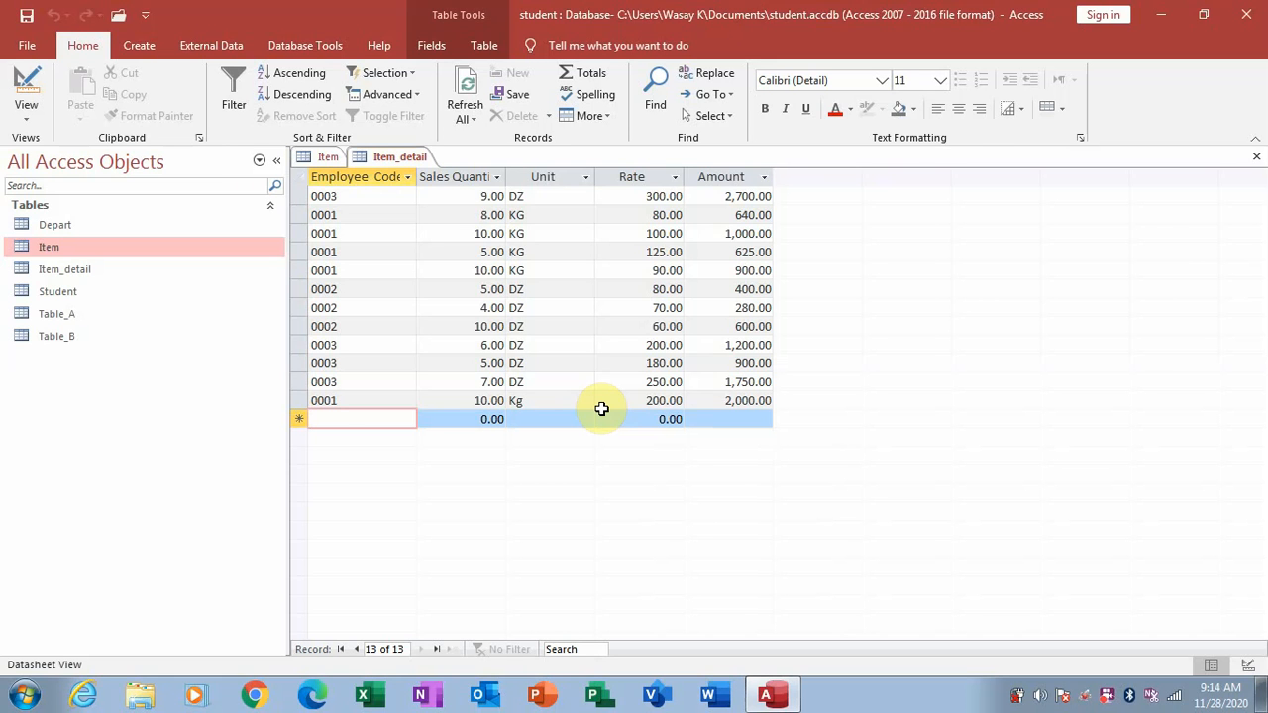
{"action": "left_click", "coordinate": [1257, 156]}
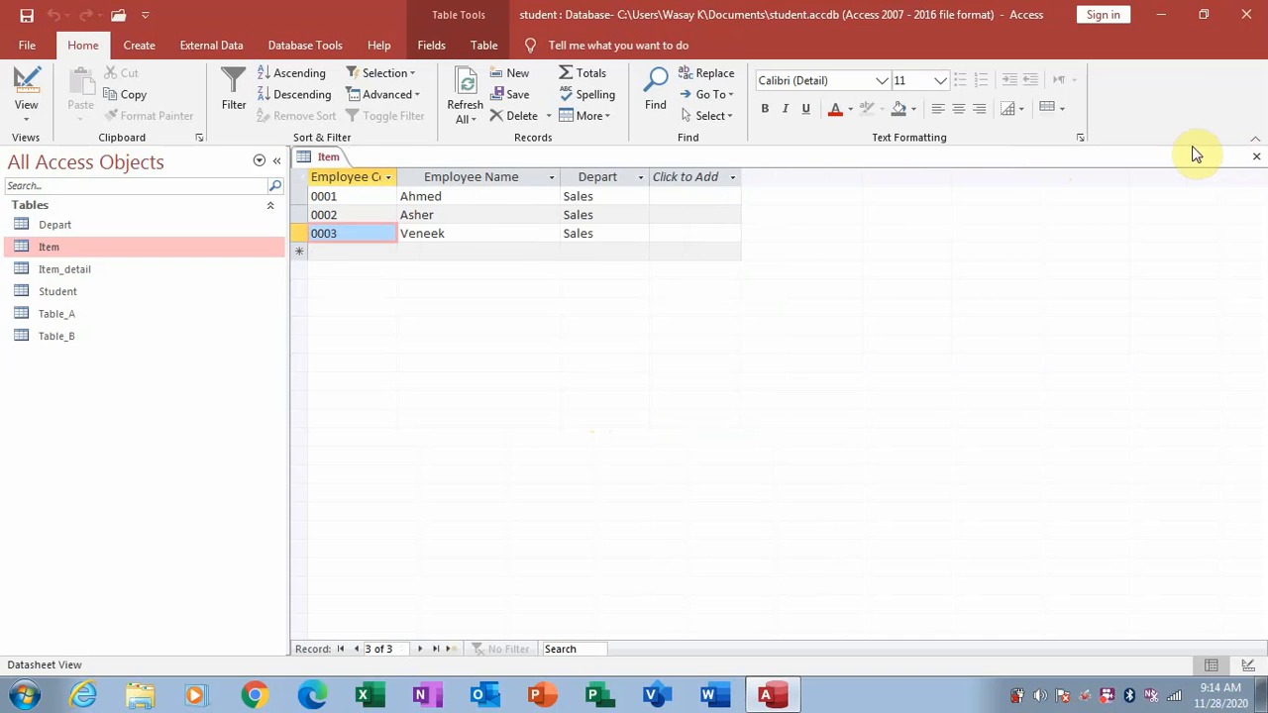
{"action": "left_click", "coordinate": [1256, 157]}
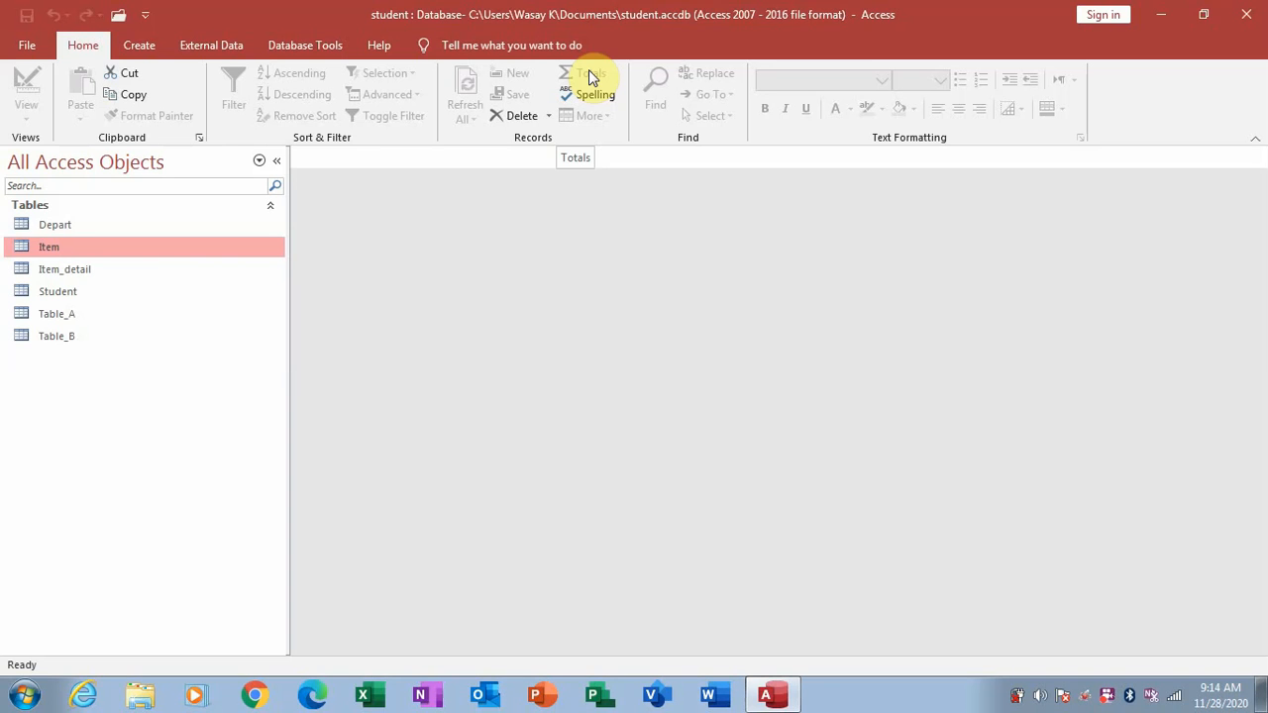
Open the Relationships window and place the Item and Item_detail tables side by side in it.
{"action": "left_click", "coordinate": [342, 43]}
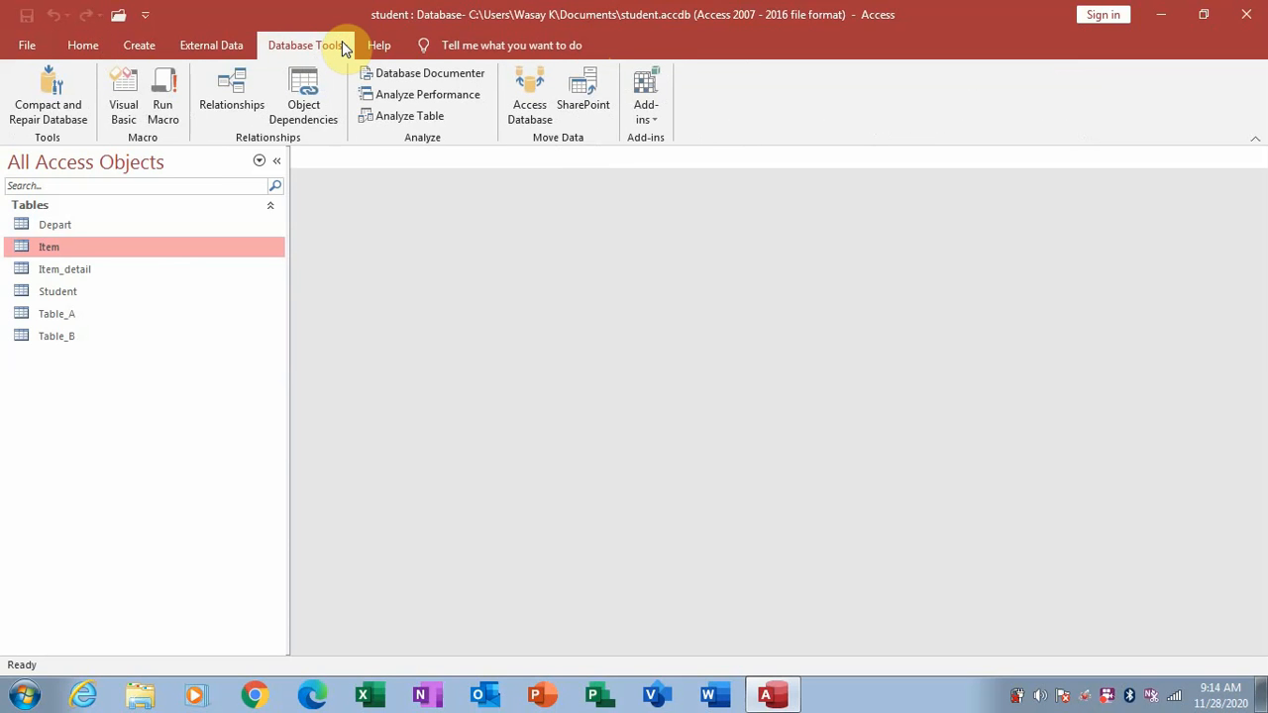
{"action": "left_click", "coordinate": [242, 77]}
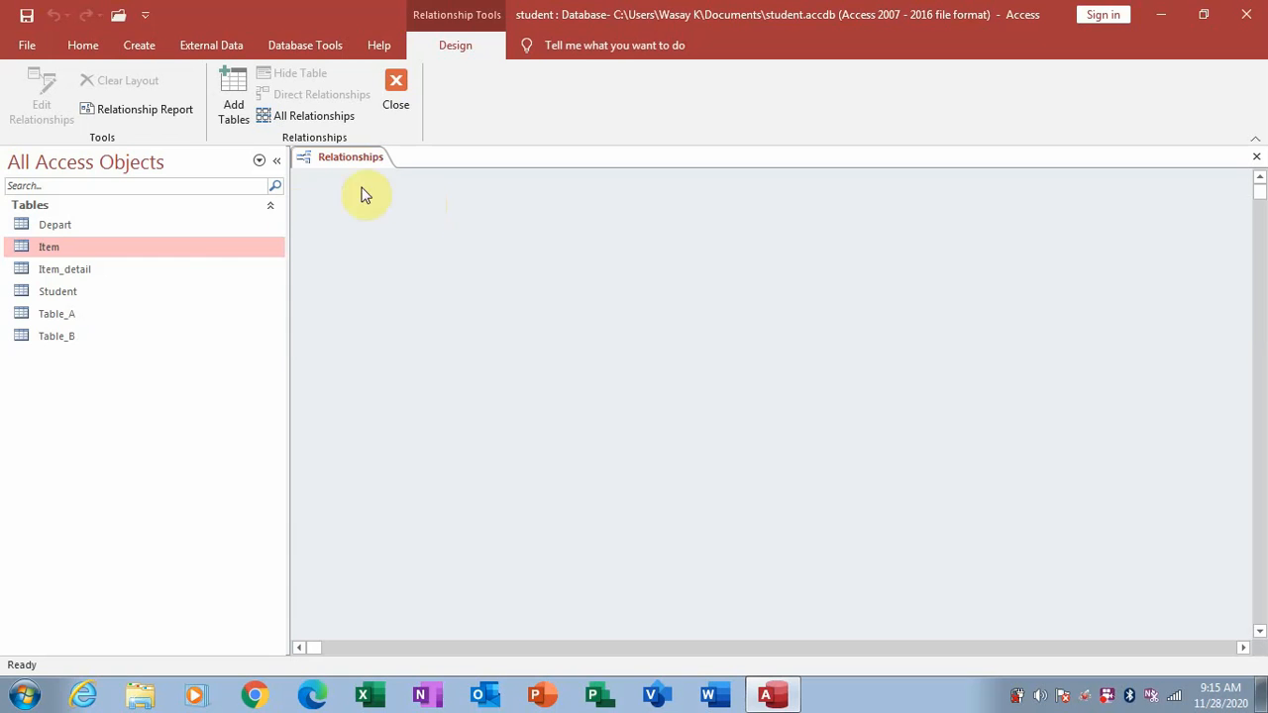
{"action": "left_click_drag", "start_coordinate": [196, 249], "coordinate": [371, 218]}
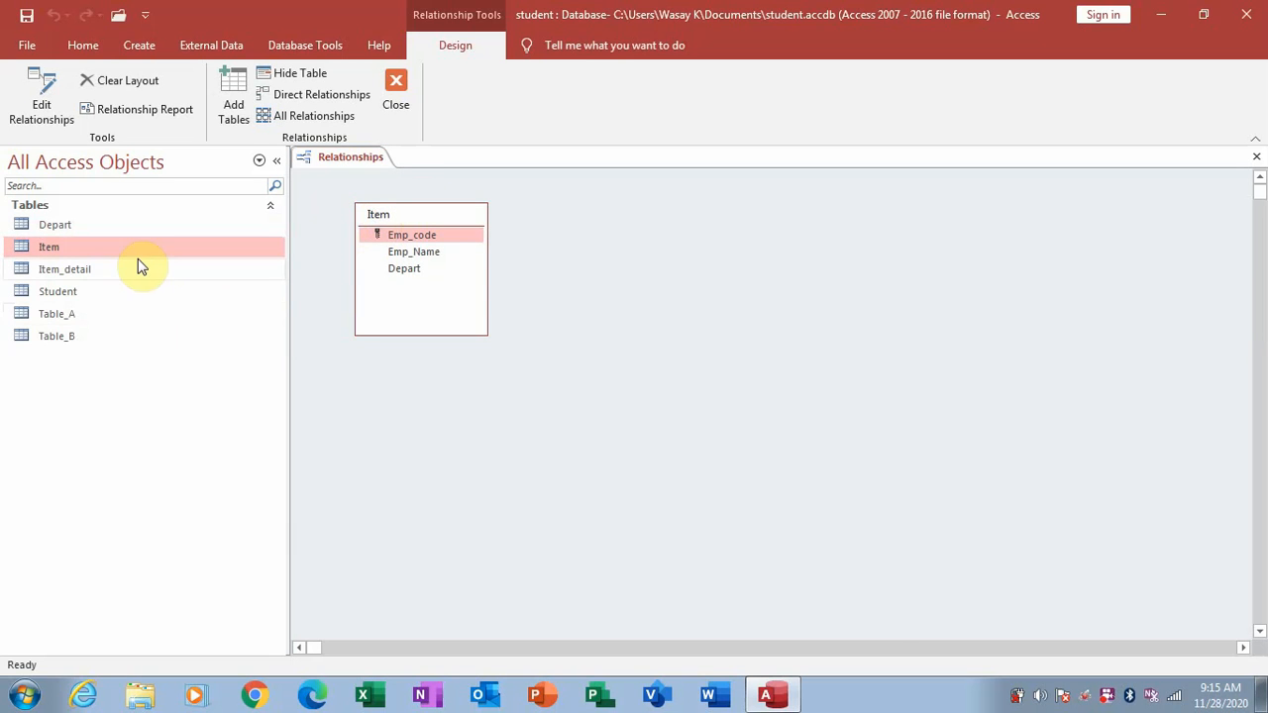
{"action": "left_click_drag", "start_coordinate": [119, 274], "coordinate": [633, 214]}
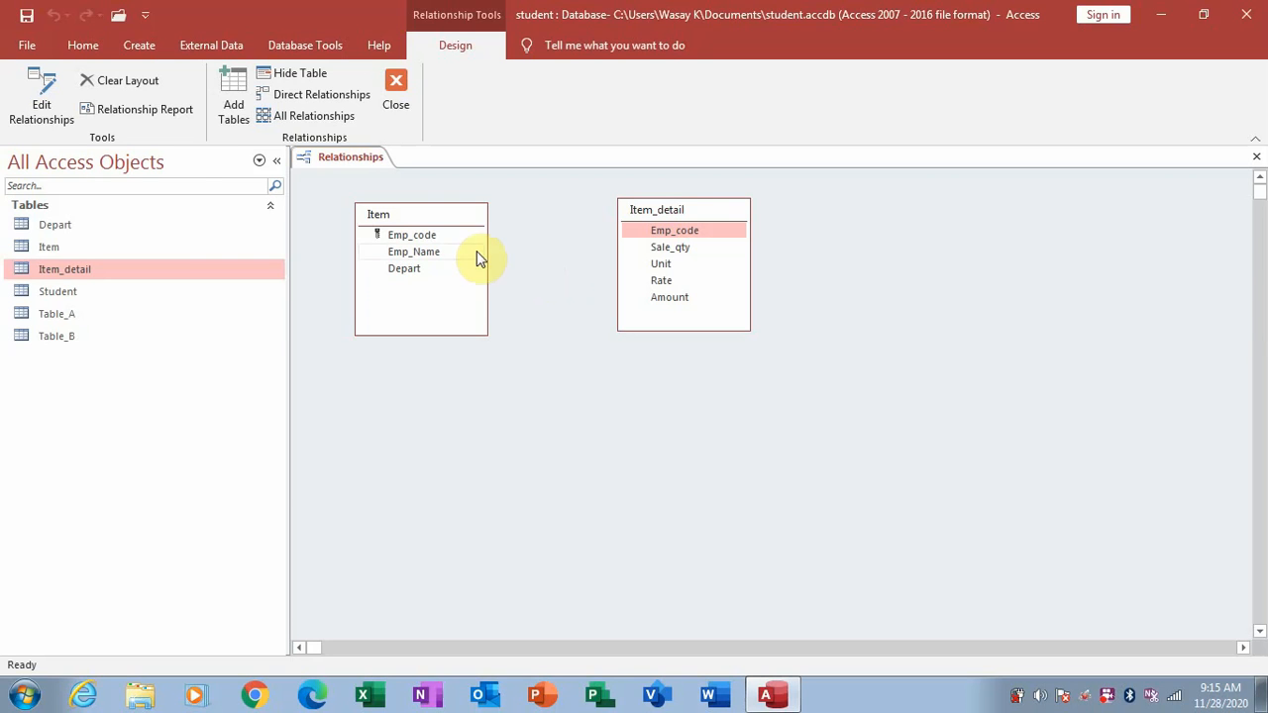
Relate Item's Emp_code to Item_detail's Emp_code, enforcing referential integrity with cascade update of related fields and cascade delete of related records.
{"action": "left_click", "coordinate": [445, 239]}
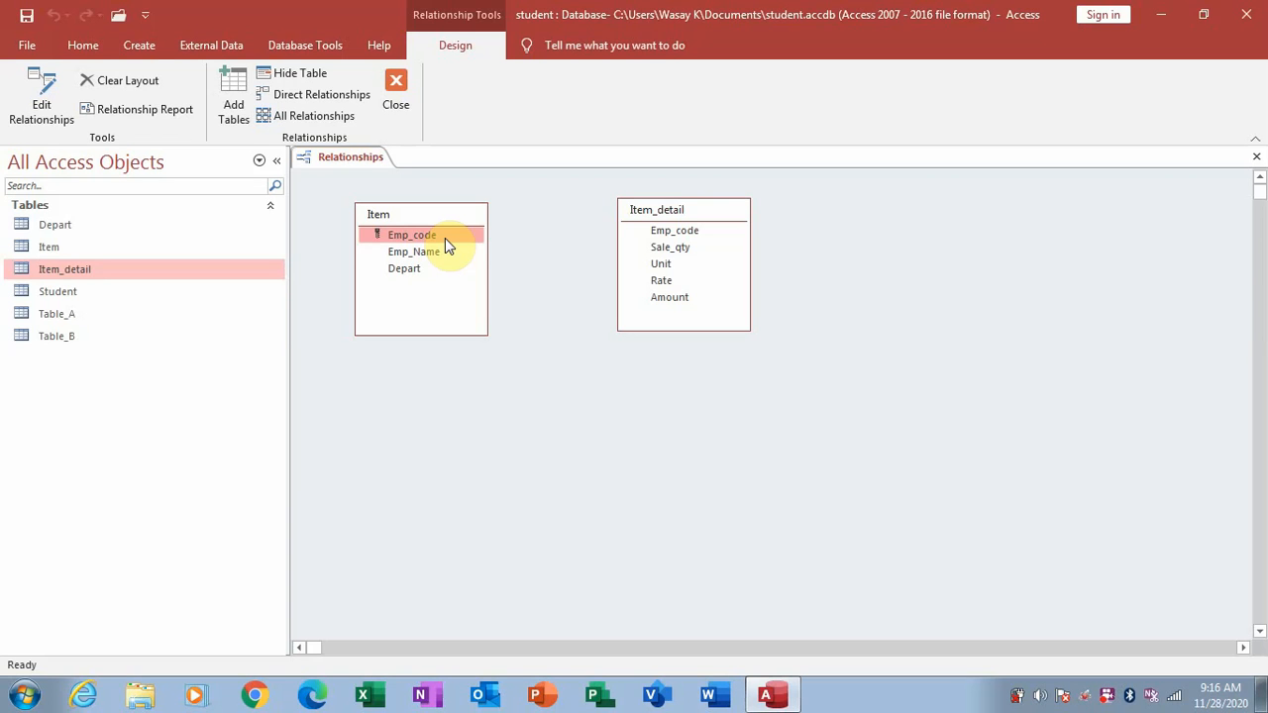
{"action": "left_click_drag", "start_coordinate": [446, 237], "coordinate": [668, 231]}
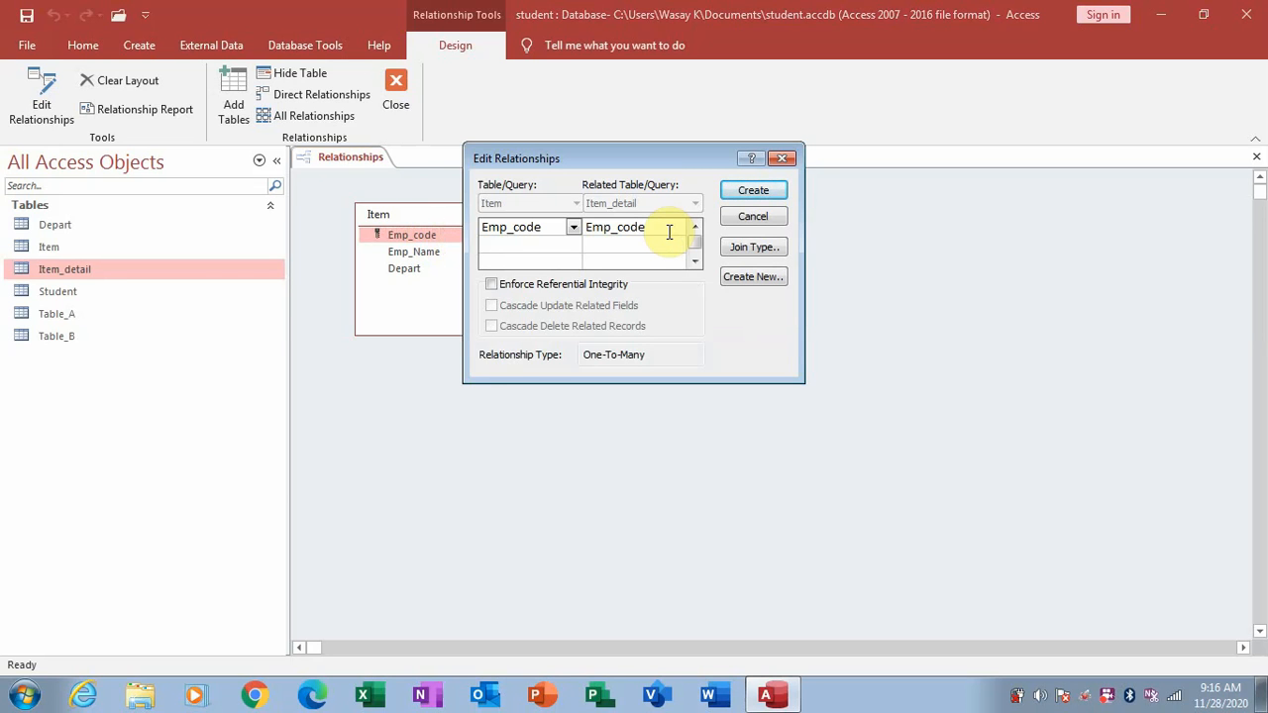
{"action": "left_click", "coordinate": [494, 288]}
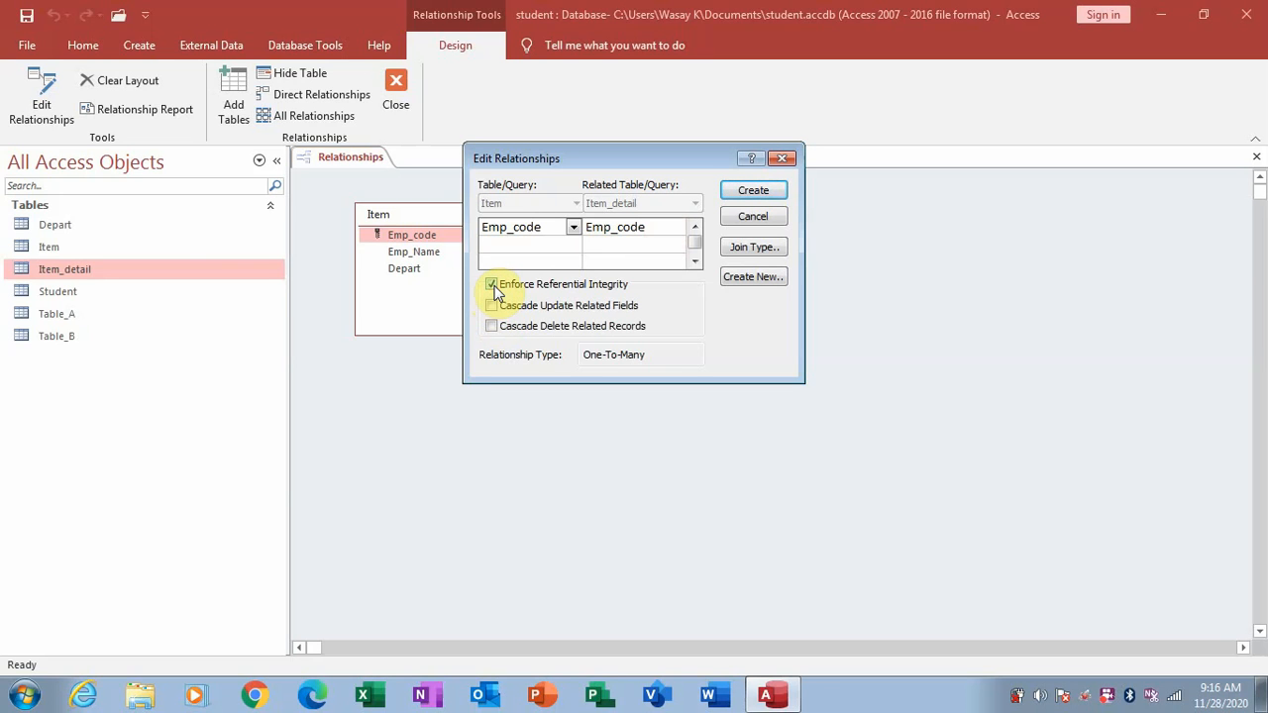
{"action": "left_click", "coordinate": [493, 286]}
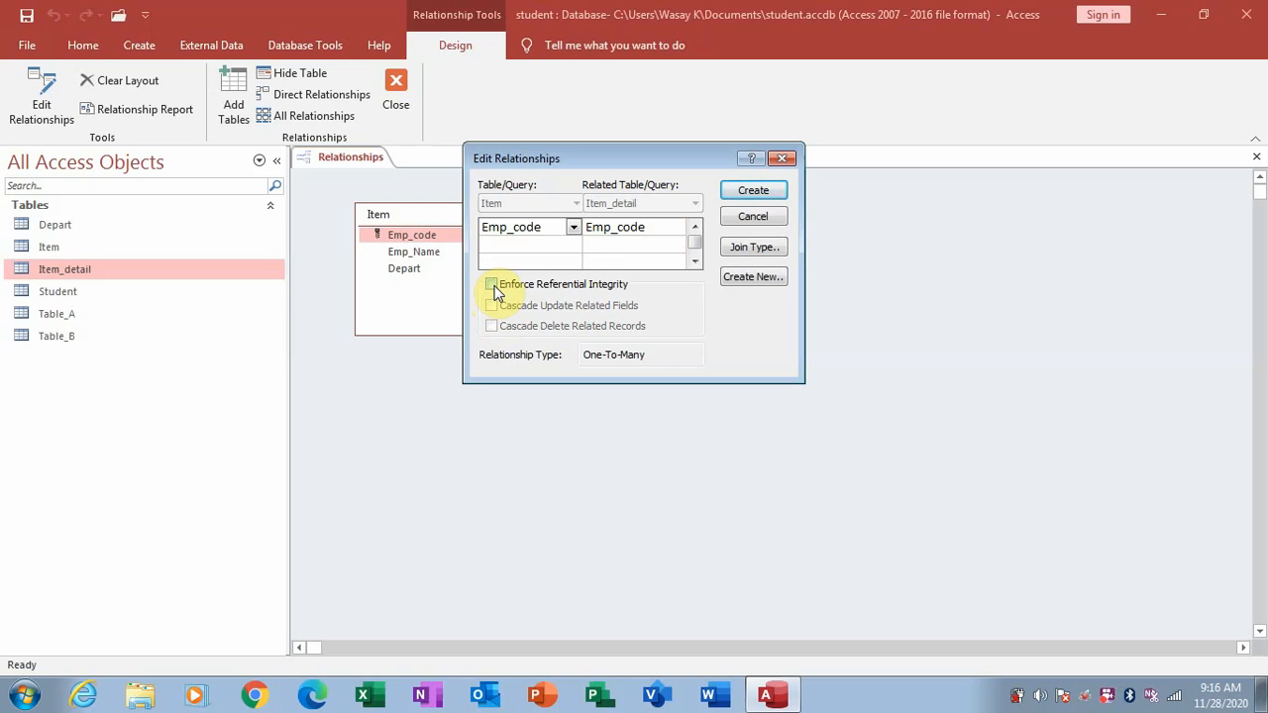
{"action": "left_click", "coordinate": [494, 288]}
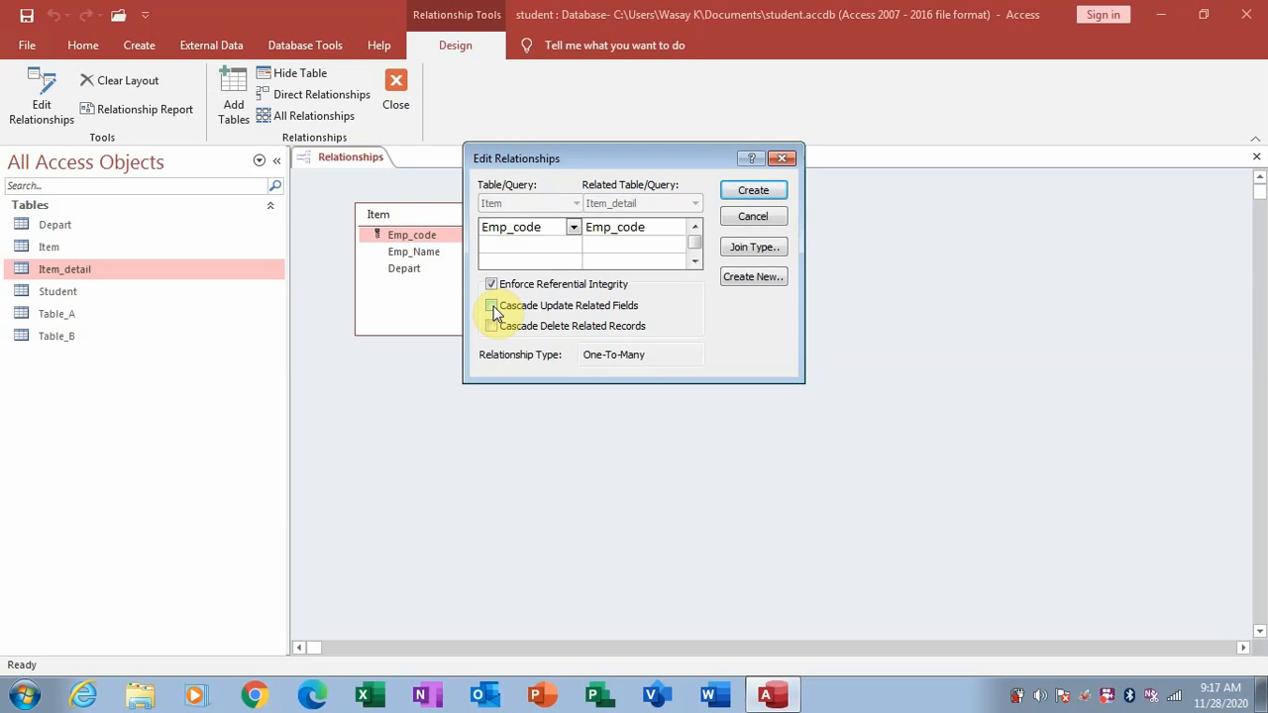
{"action": "left_click", "coordinate": [493, 306]}
{"action": "left_click", "coordinate": [492, 326]}
{"action": "left_click", "coordinate": [753, 191]}
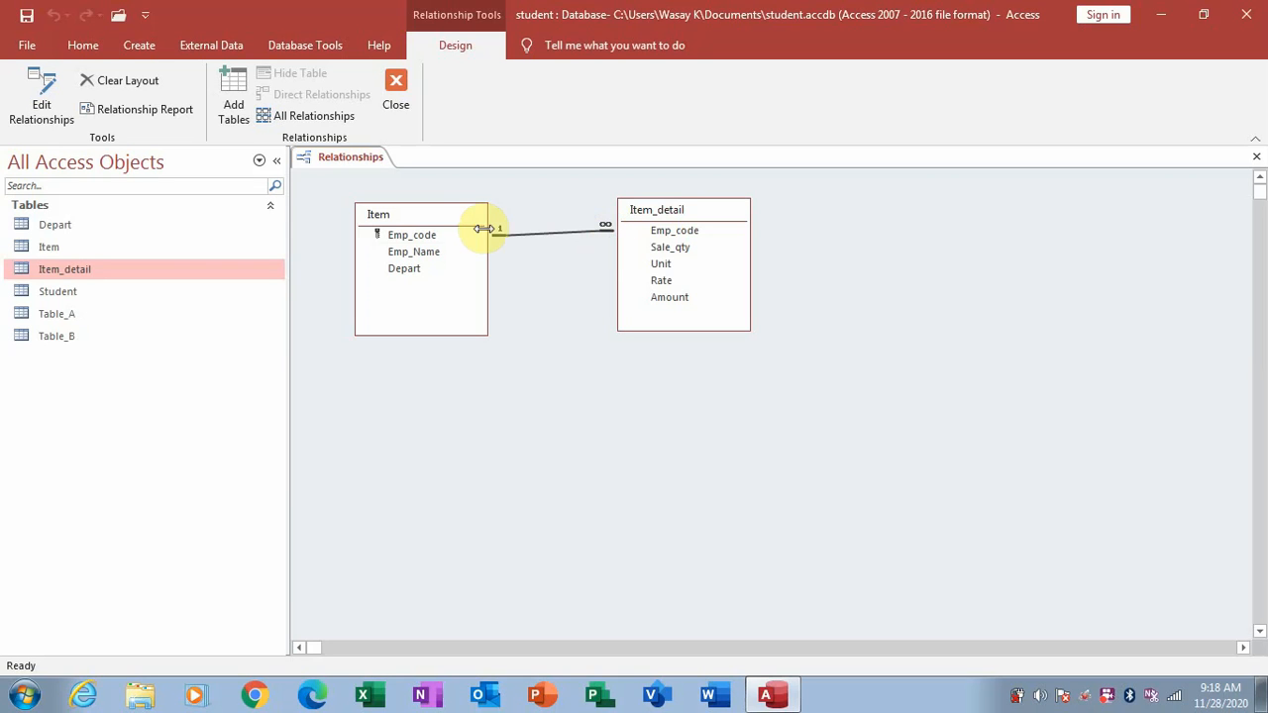
Close the Relationships window and save its layout changes.
{"action": "left_click_drag", "start_coordinate": [456, 236], "coordinate": [660, 244]}
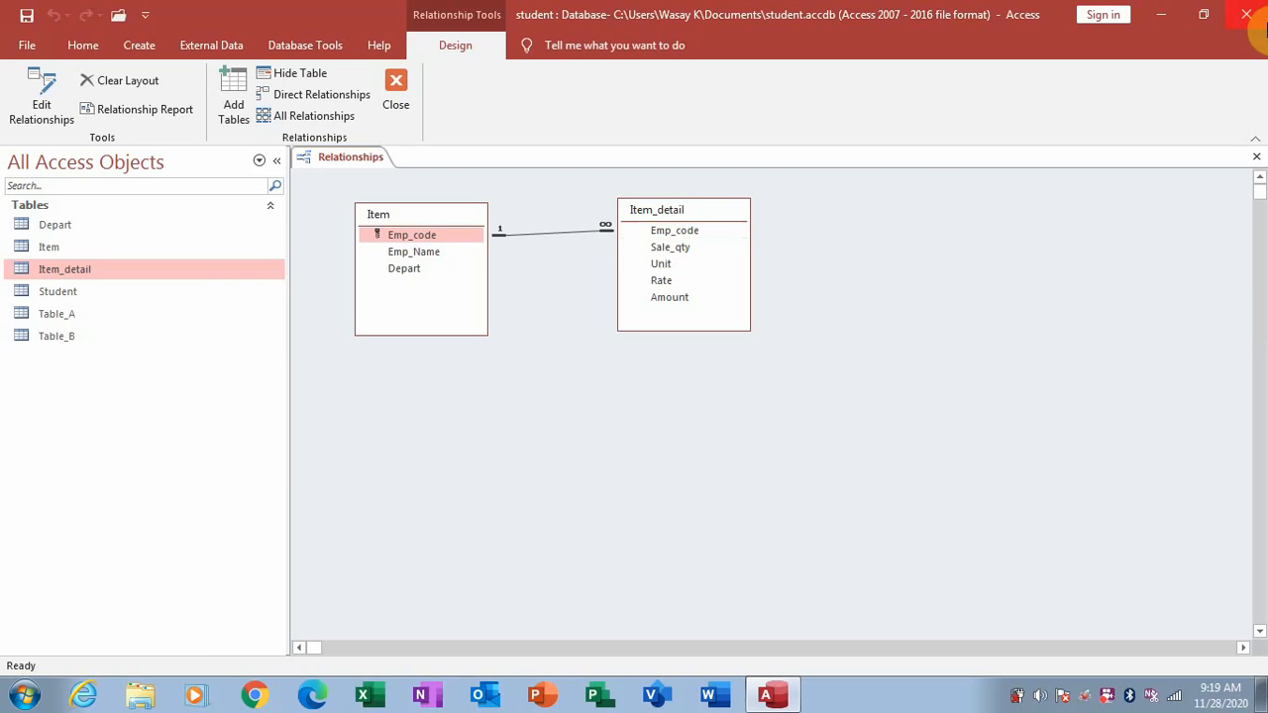
{"action": "left_click", "coordinate": [1256, 156]}
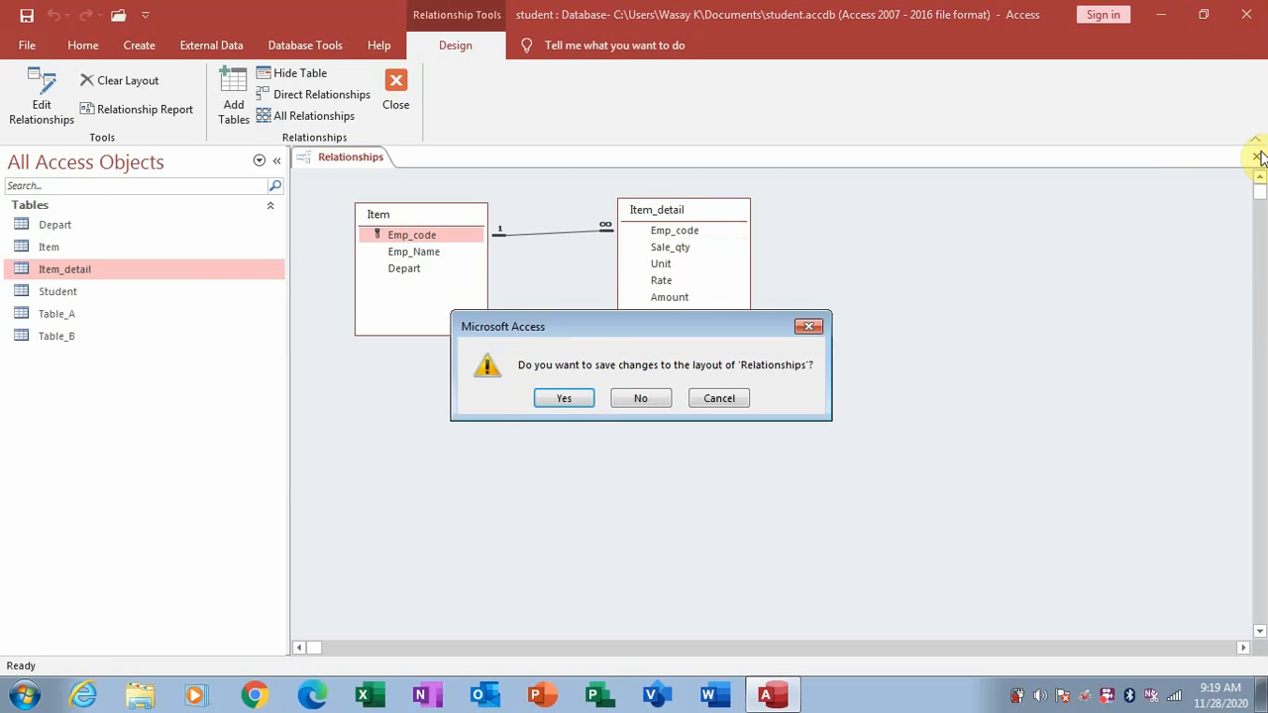
{"action": "left_click", "coordinate": [588, 401]}
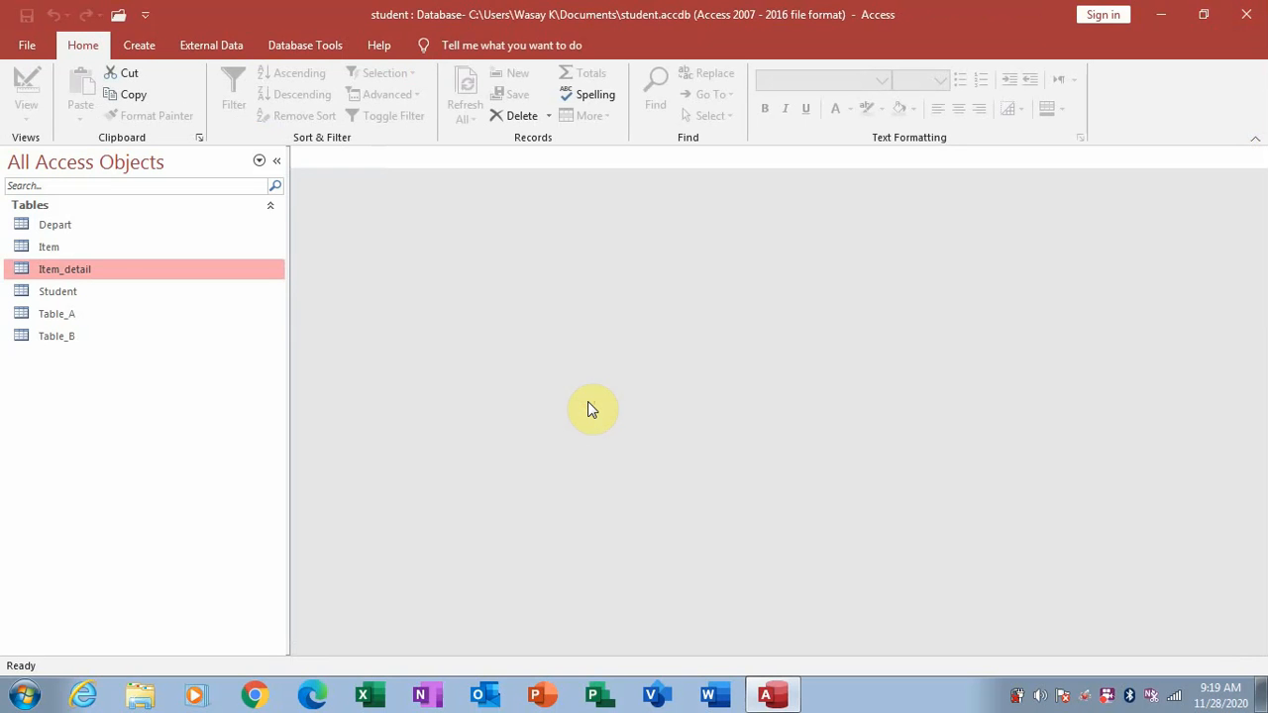
Open the Item datasheet and examine the related sales records nested under employee codes 0001, 0002 and 0003, closing the table when done.
{"action": "double_click", "coordinate": [89, 247]}
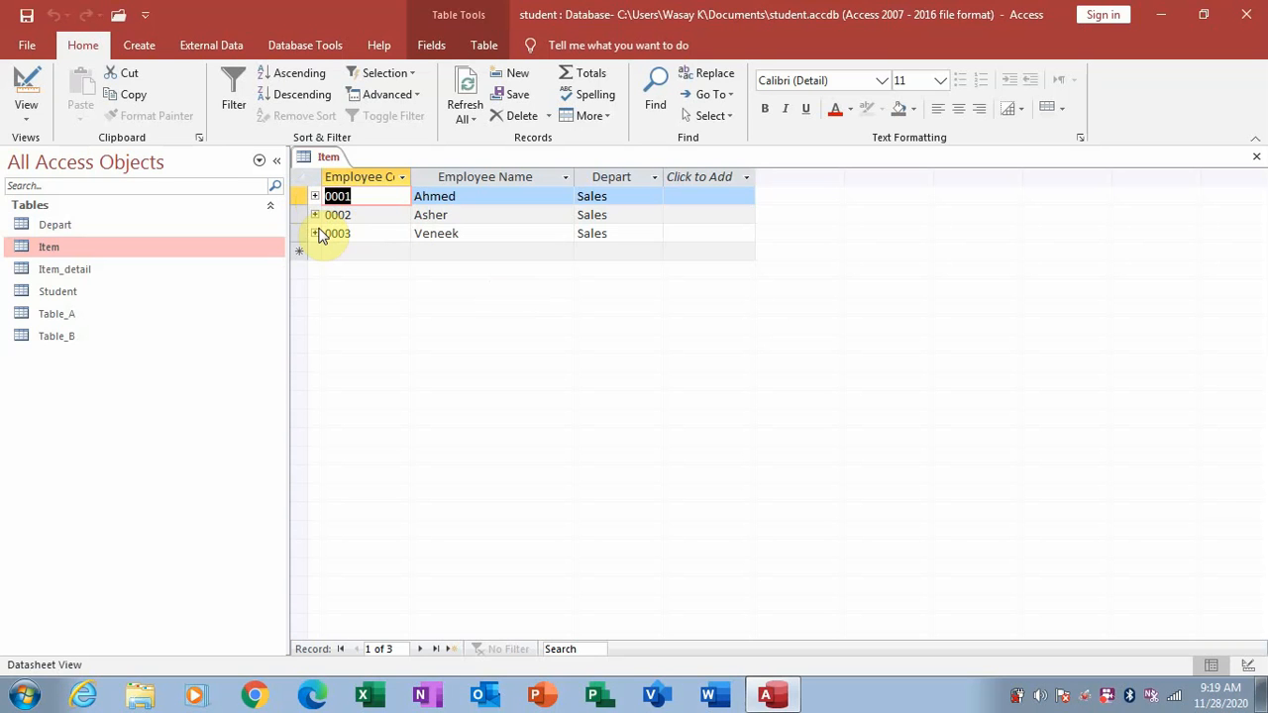
{"action": "left_click", "coordinate": [315, 197]}
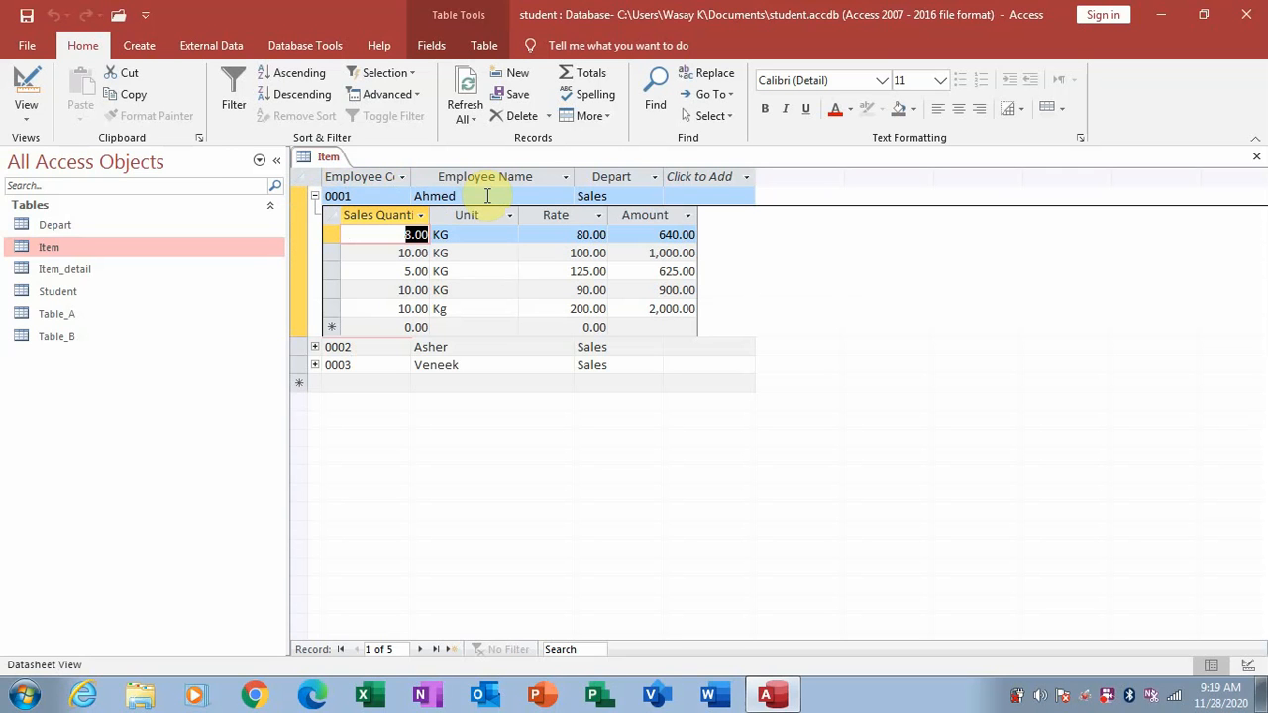
{"action": "left_click", "coordinate": [551, 195]}
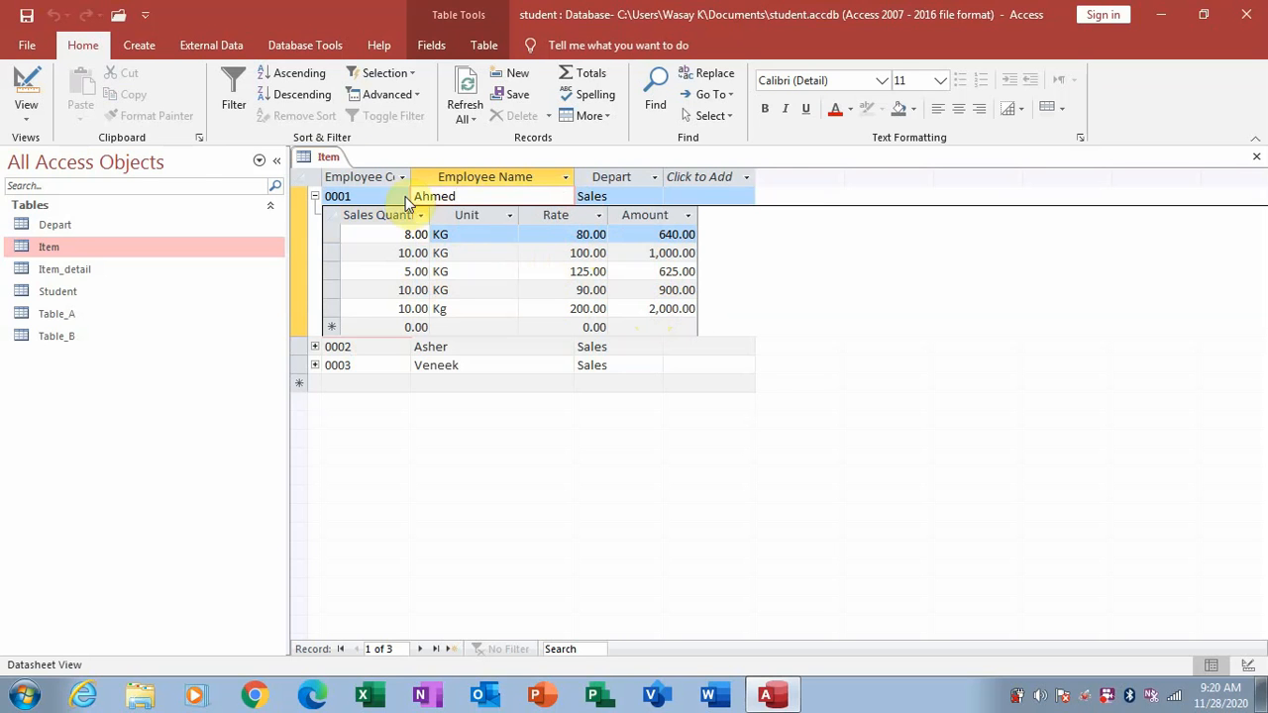
{"action": "left_click", "coordinate": [315, 198]}
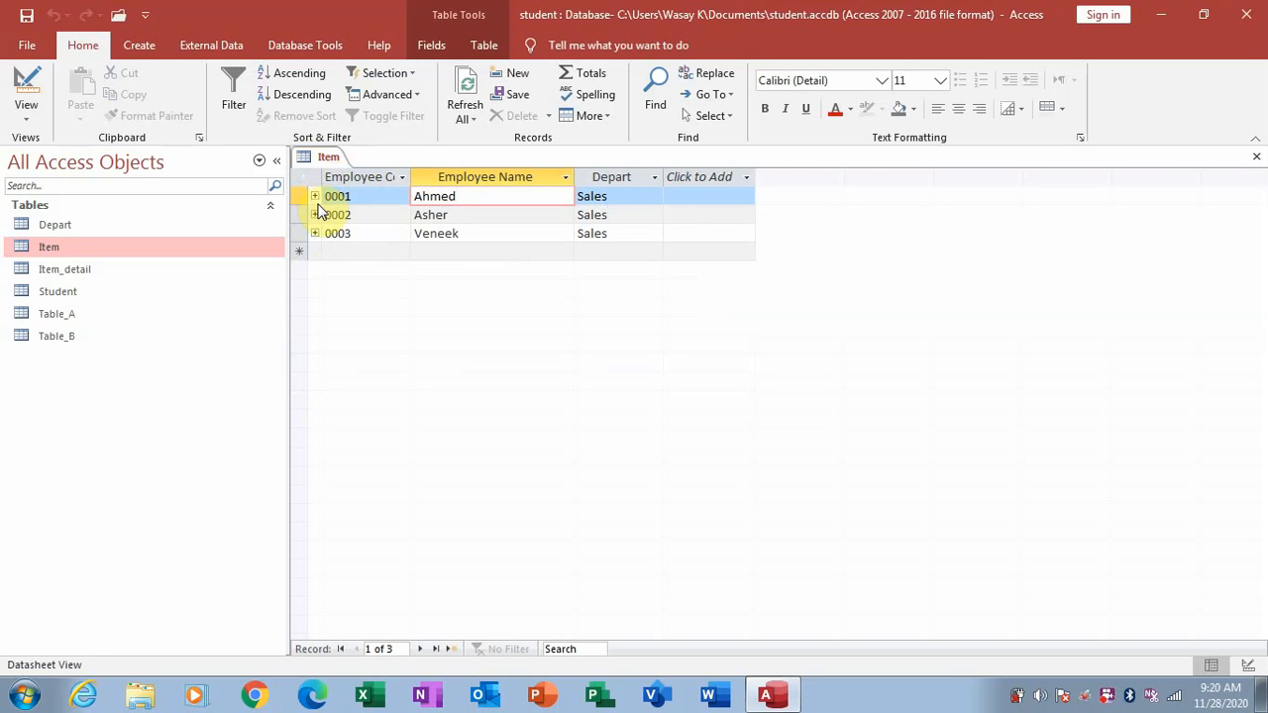
{"action": "left_click", "coordinate": [315, 215]}
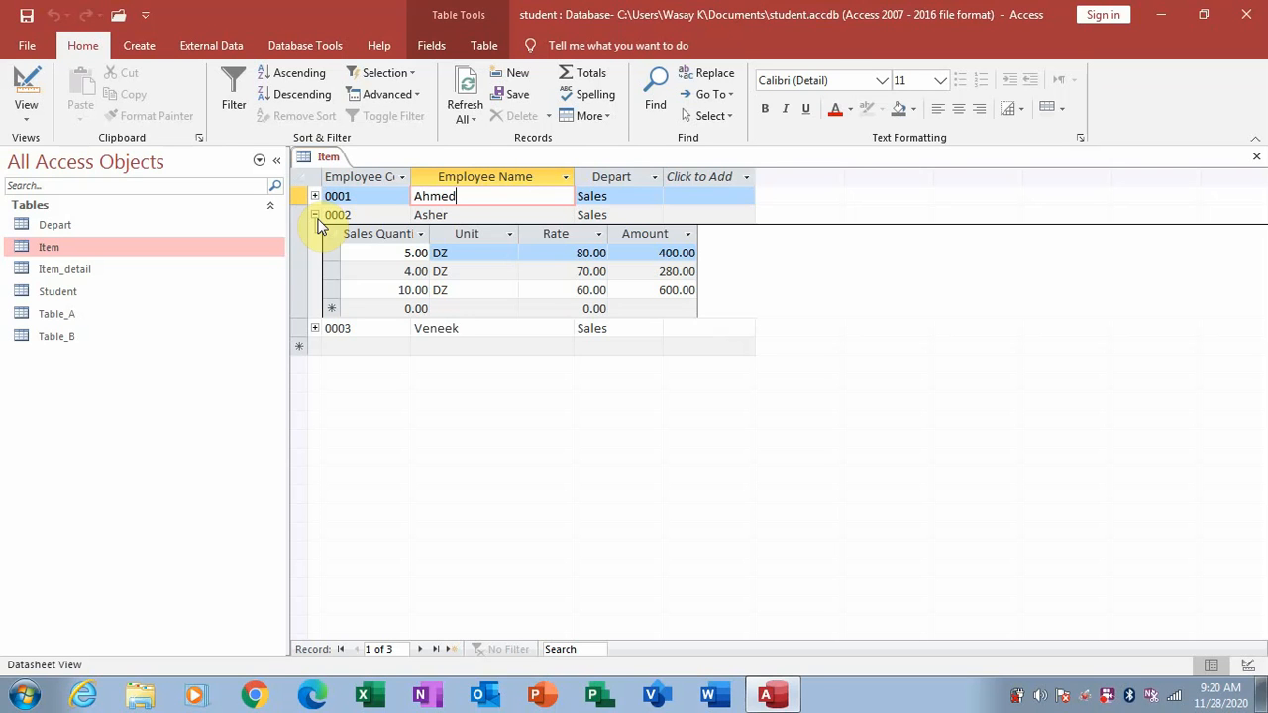
{"action": "left_click", "coordinate": [315, 215]}
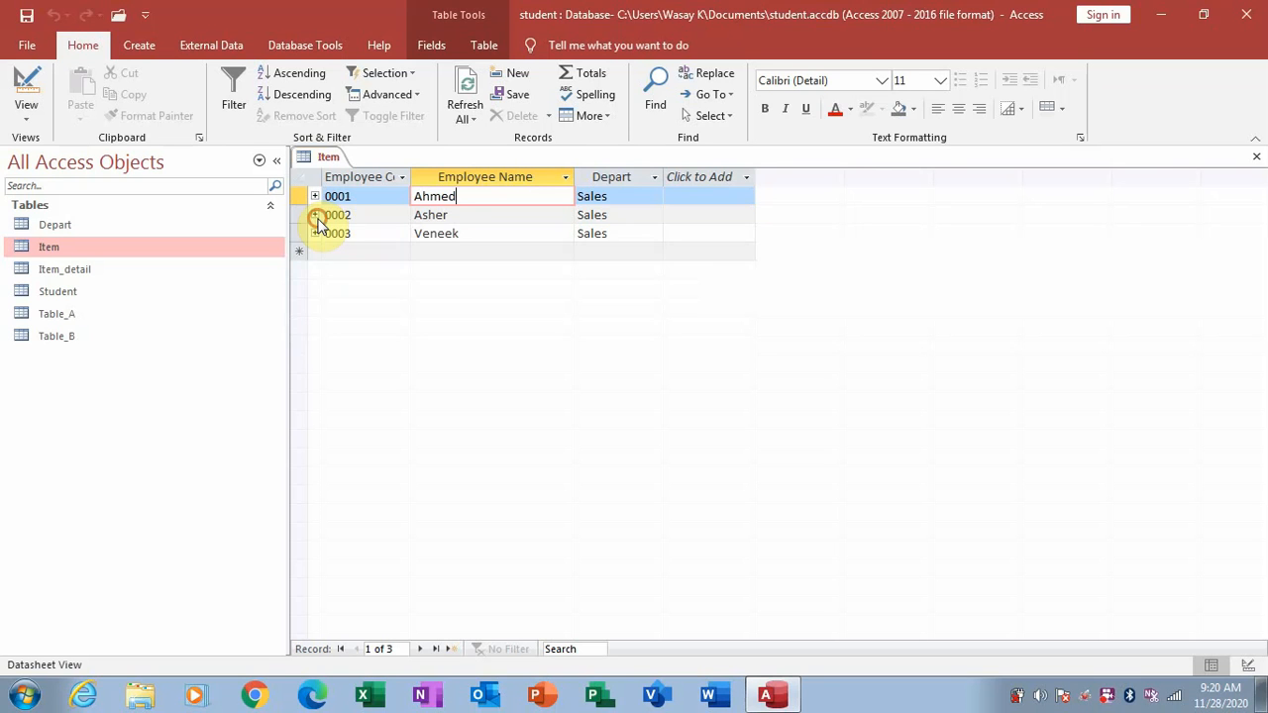
{"action": "left_click", "coordinate": [316, 234]}
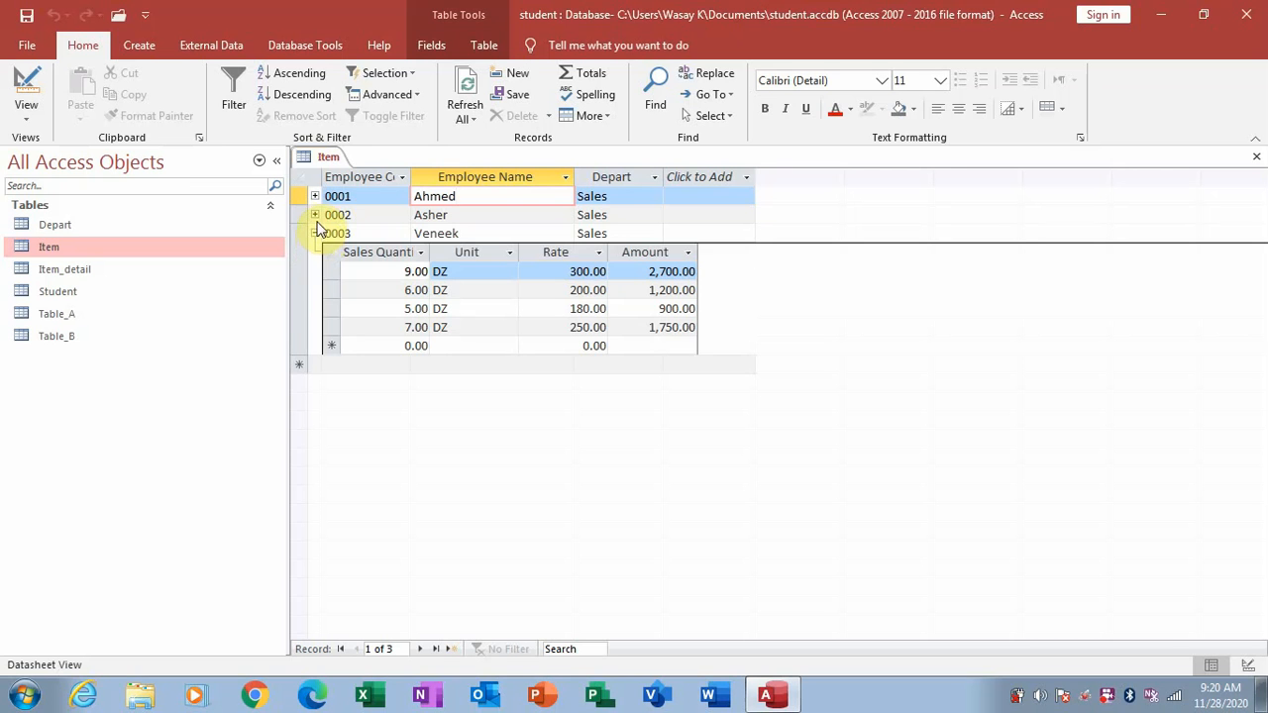
{"action": "left_click", "coordinate": [315, 215]}
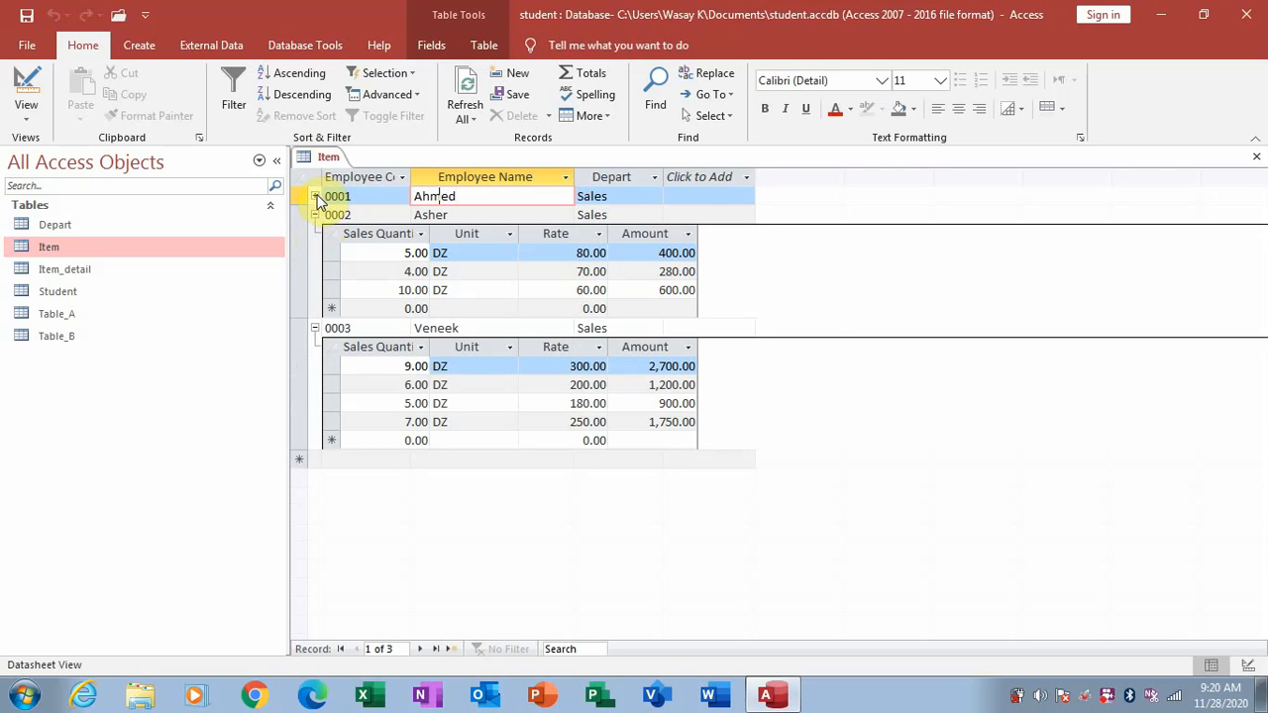
{"action": "left_click", "coordinate": [315, 196]}
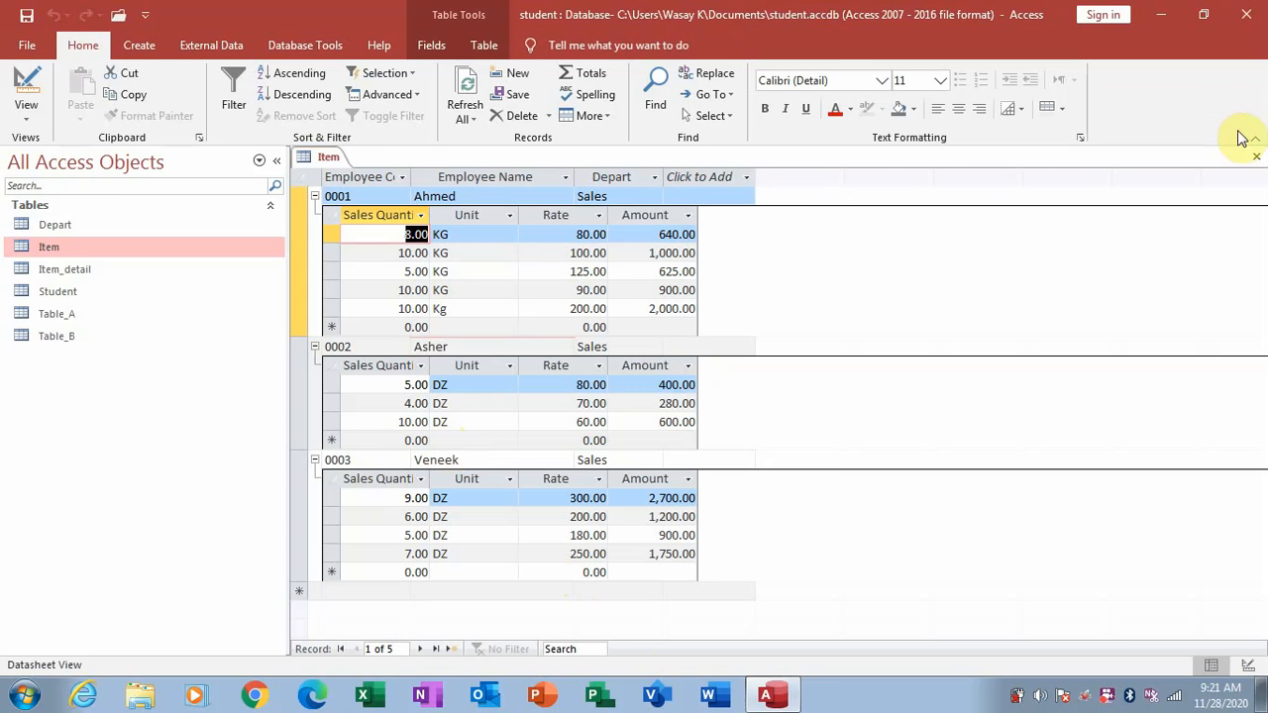
{"action": "left_click", "coordinate": [1256, 156]}
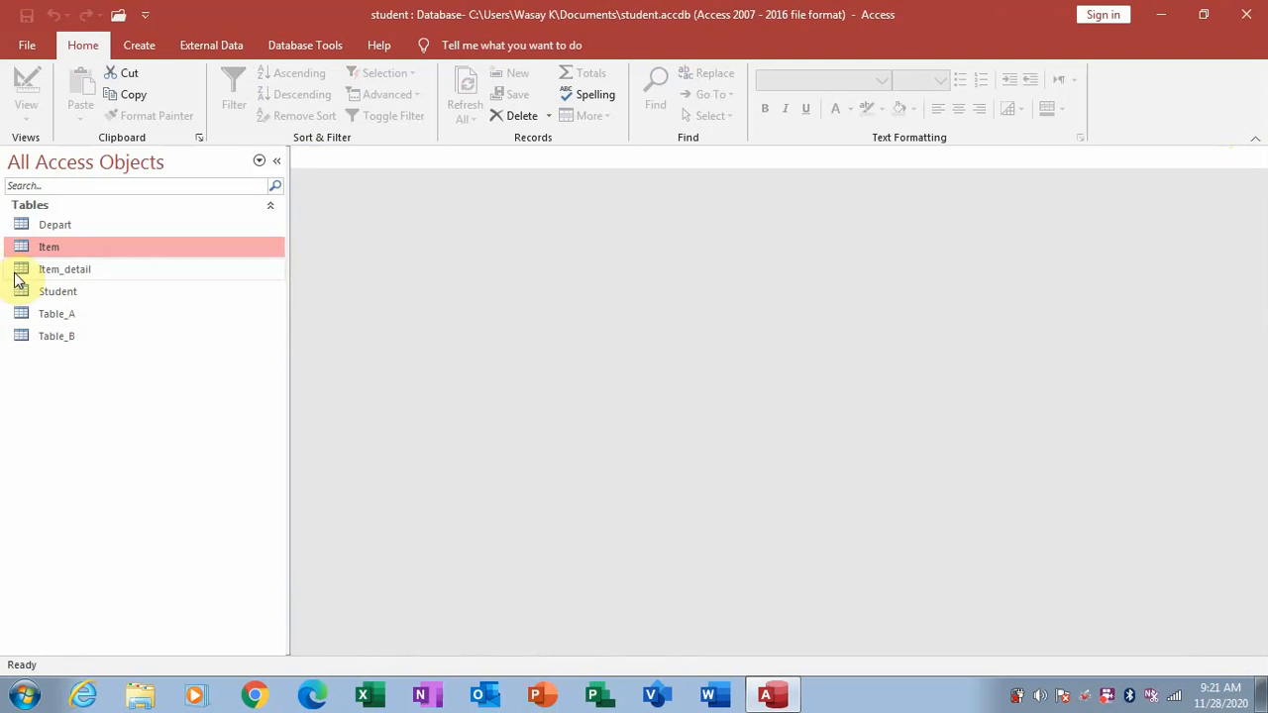
Open the Item_detail datasheet and show a totals row beneath its records.
{"action": "double_click", "coordinate": [87, 273]}
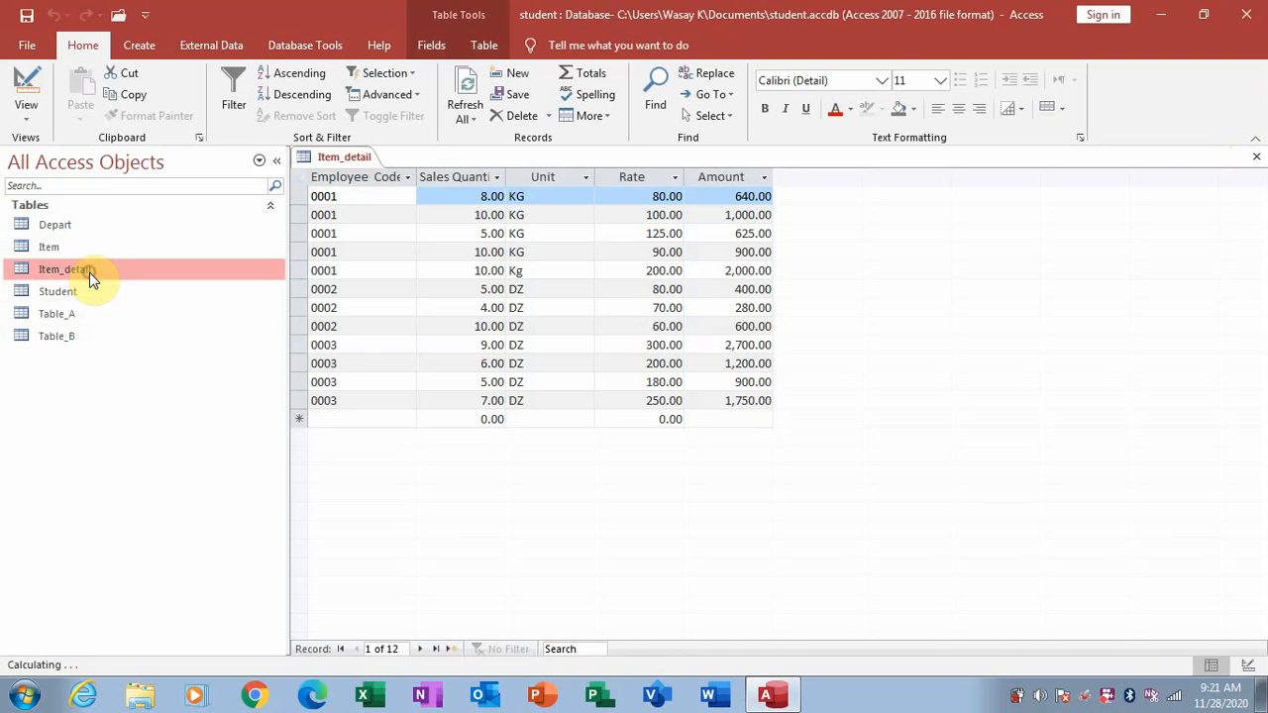
{"action": "left_click", "coordinate": [364, 420]}
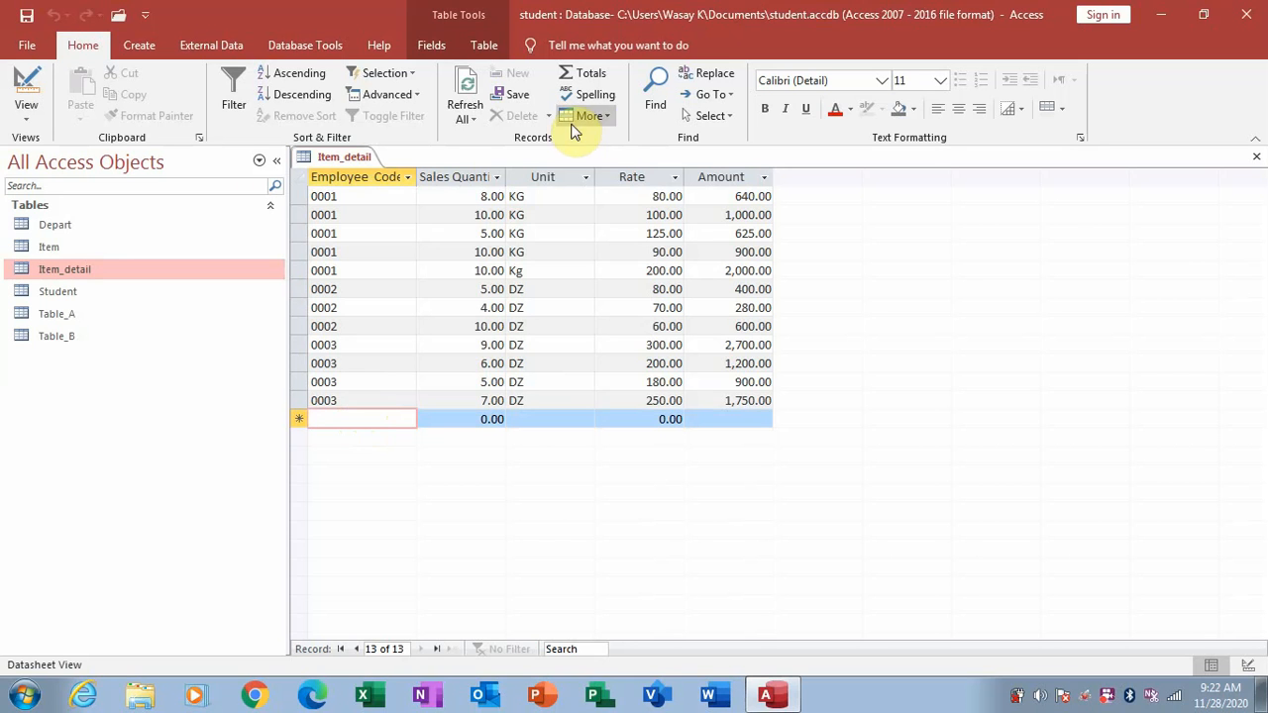
{"action": "left_click", "coordinate": [708, 423]}
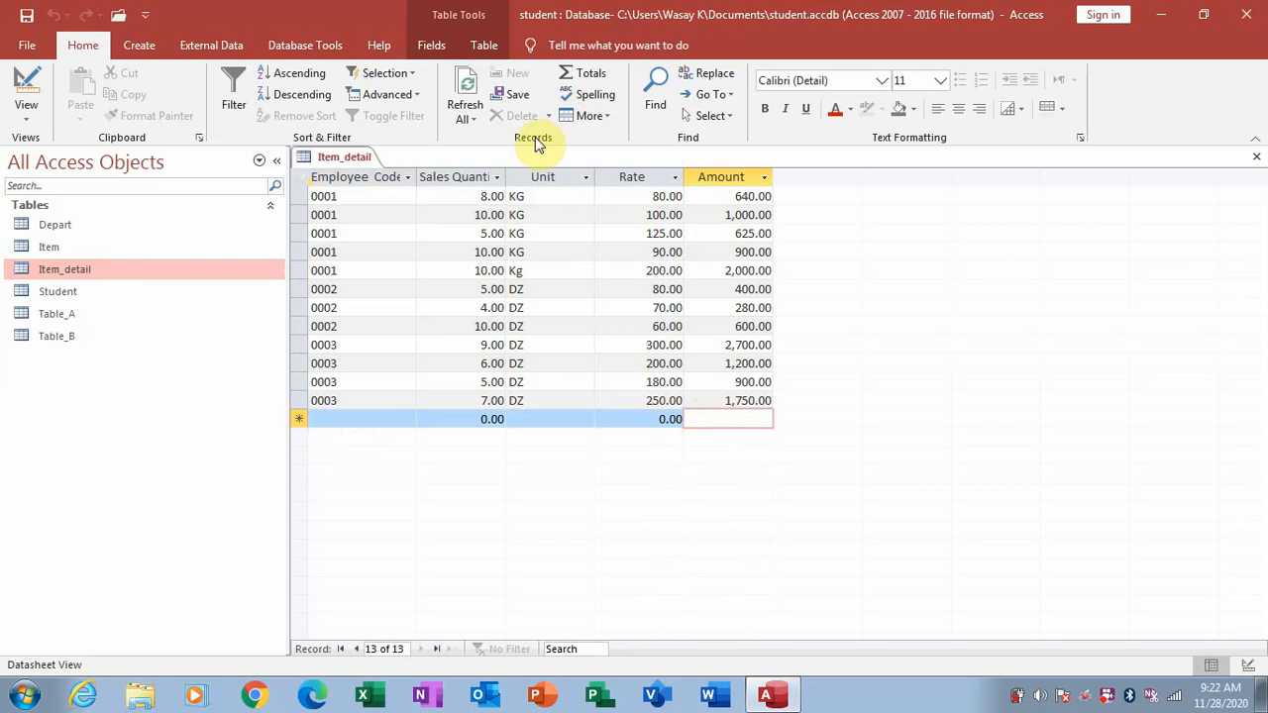
{"action": "left_click", "coordinate": [584, 79]}
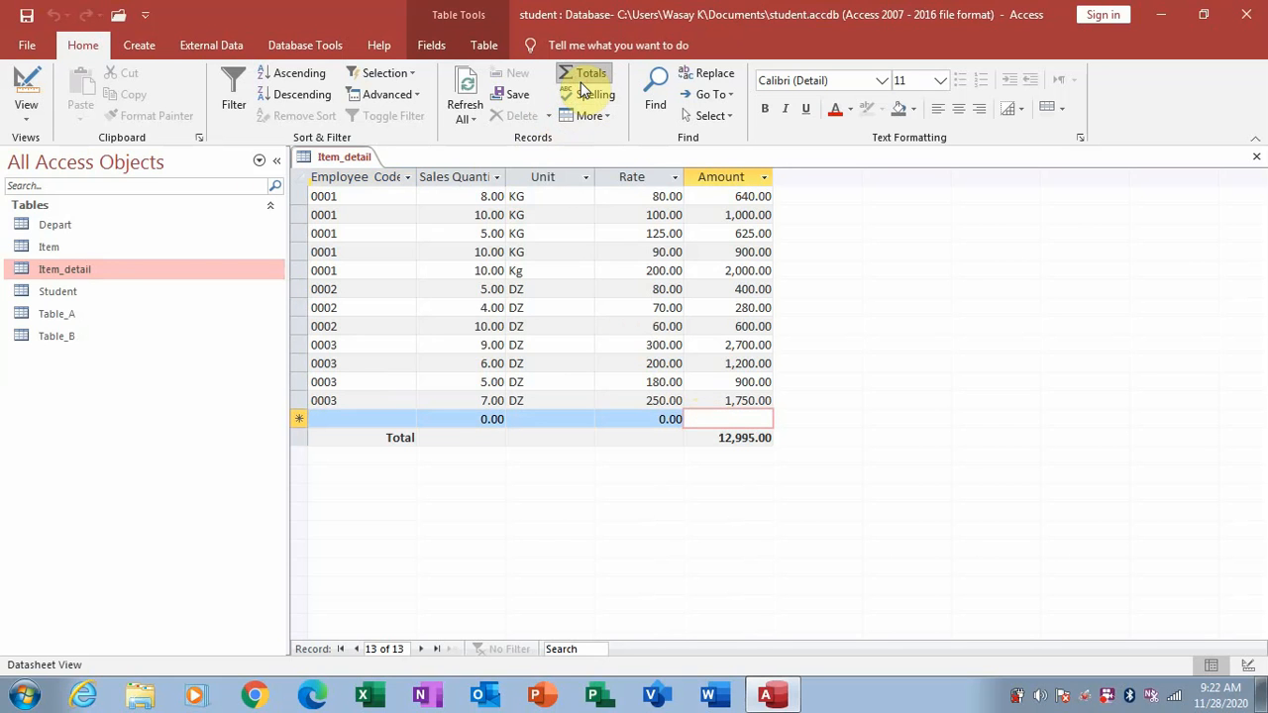
Total the Amount column with Sum, then close the Item_detail table and save its layout changes.
{"action": "left_click", "coordinate": [693, 438]}
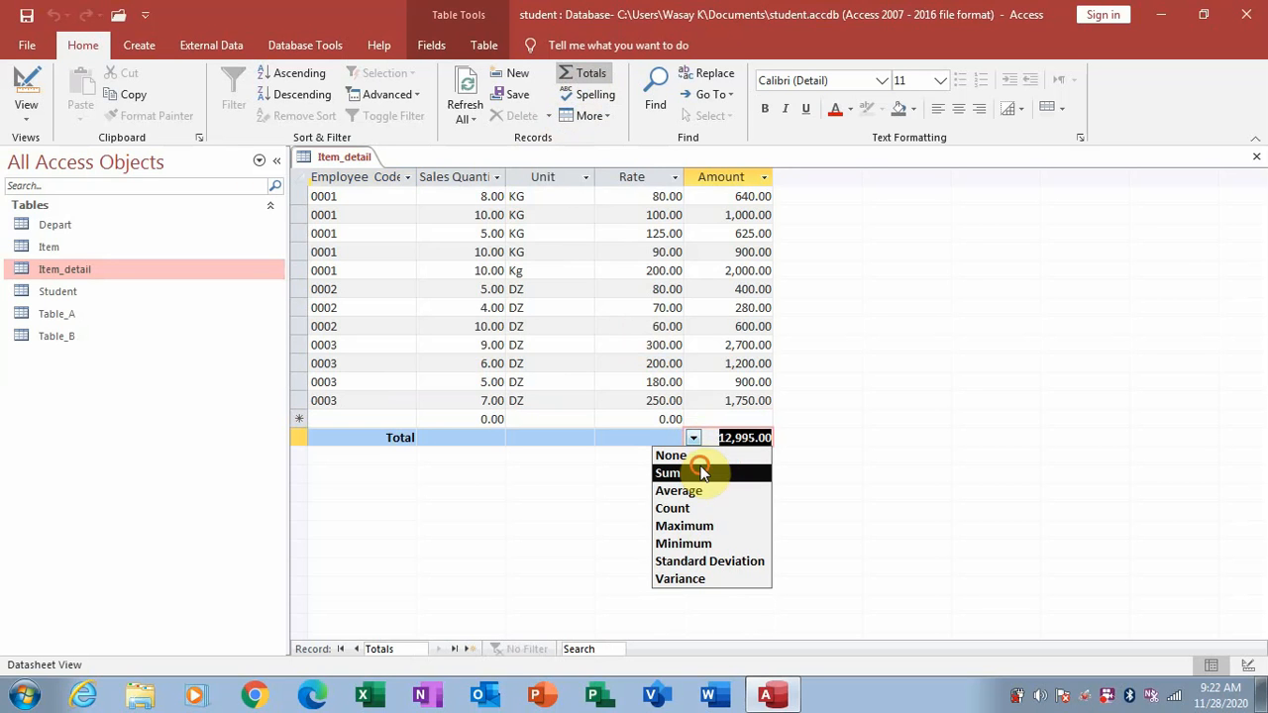
{"action": "left_click", "coordinate": [702, 472]}
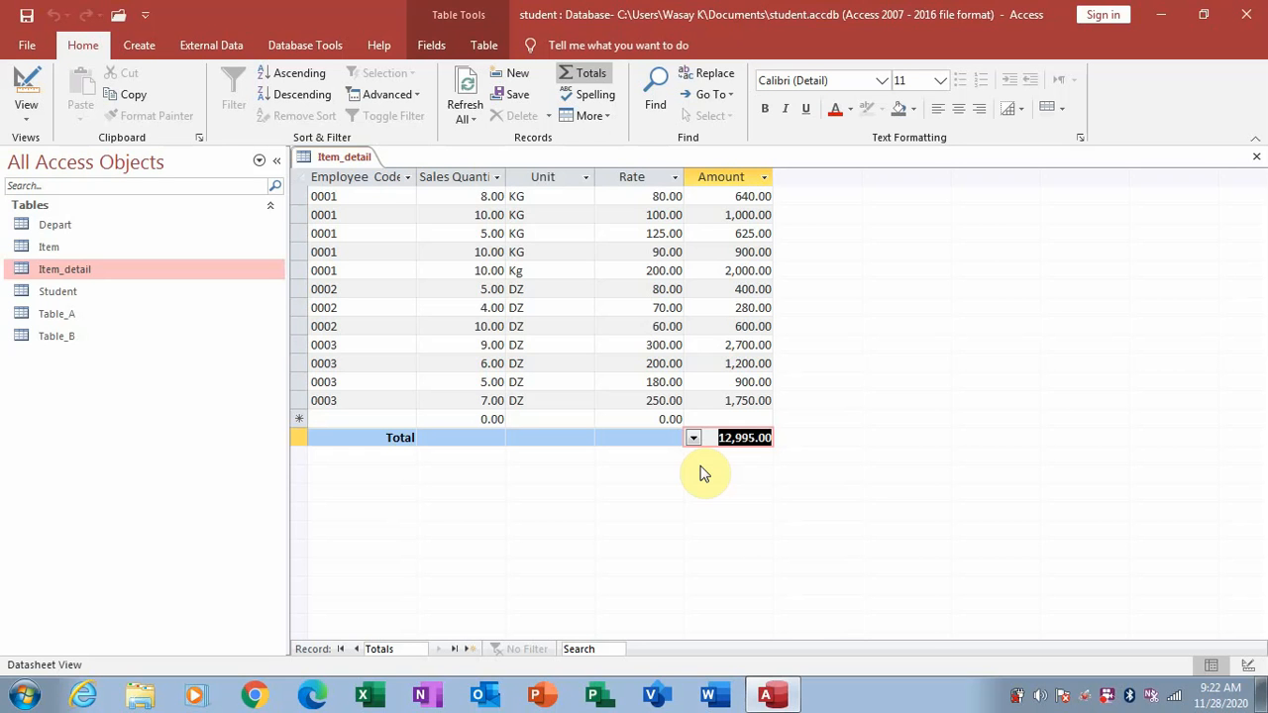
{"action": "left_click", "coordinate": [1256, 157]}
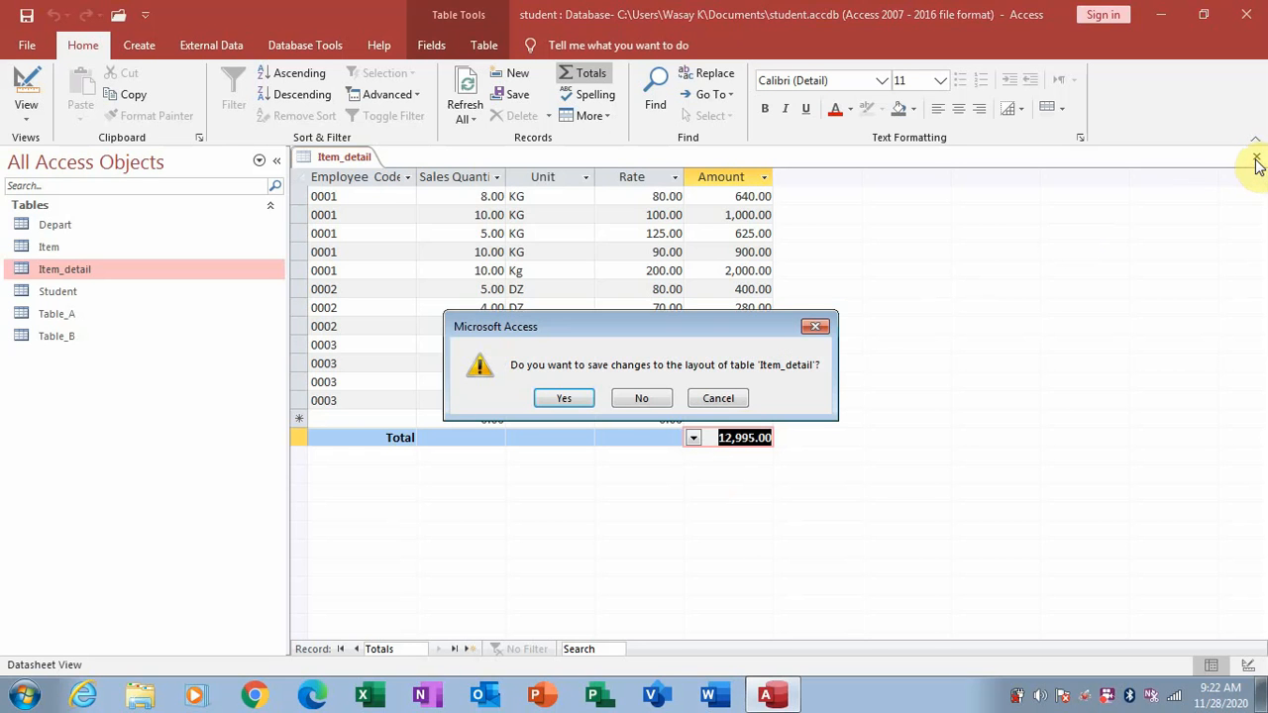
{"action": "left_click", "coordinate": [564, 398]}
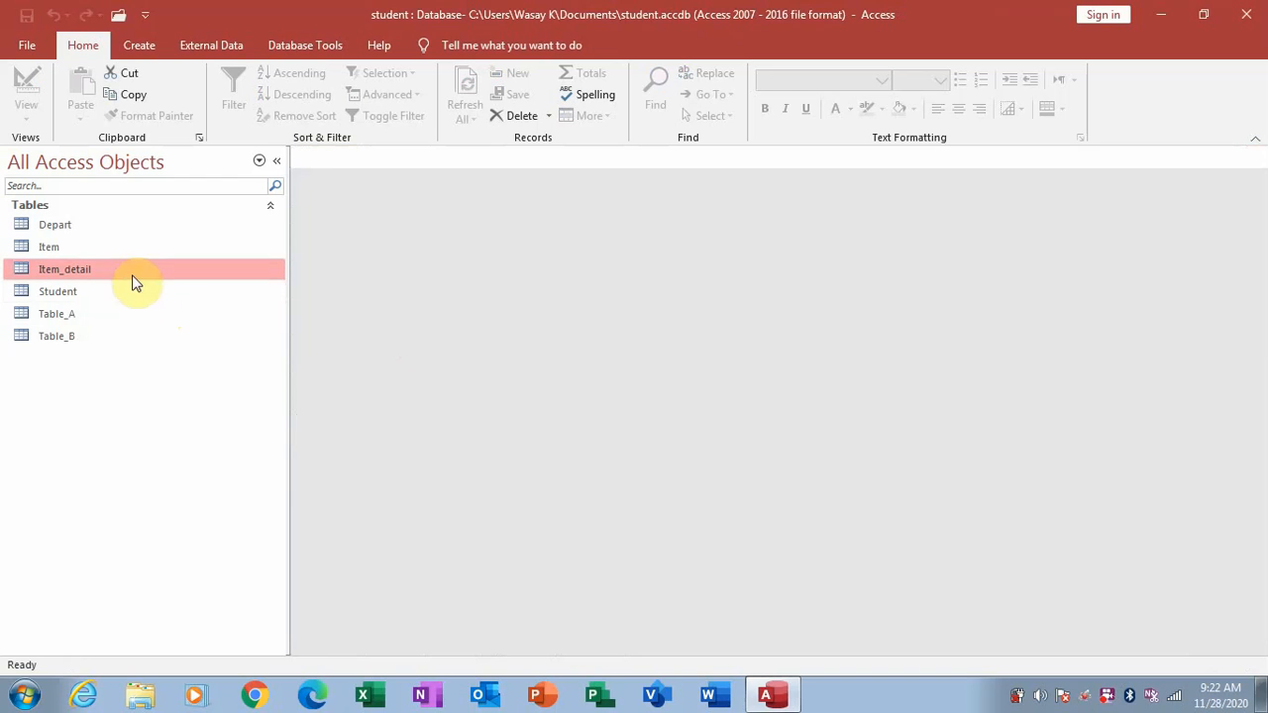
Open the Item datasheet and examine the Amount totals nested under employee codes 0001, 0002 and 0003, closing the table when done.
{"action": "double_click", "coordinate": [127, 246]}
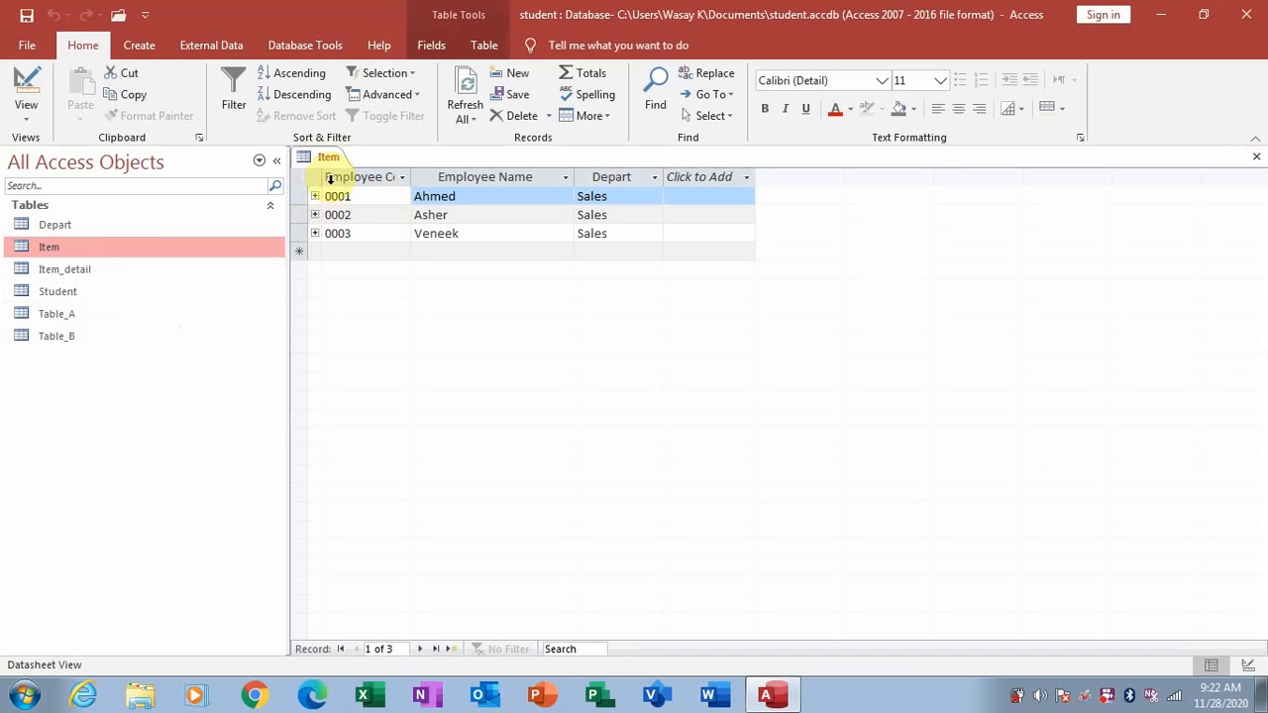
{"action": "left_click", "coordinate": [315, 196]}
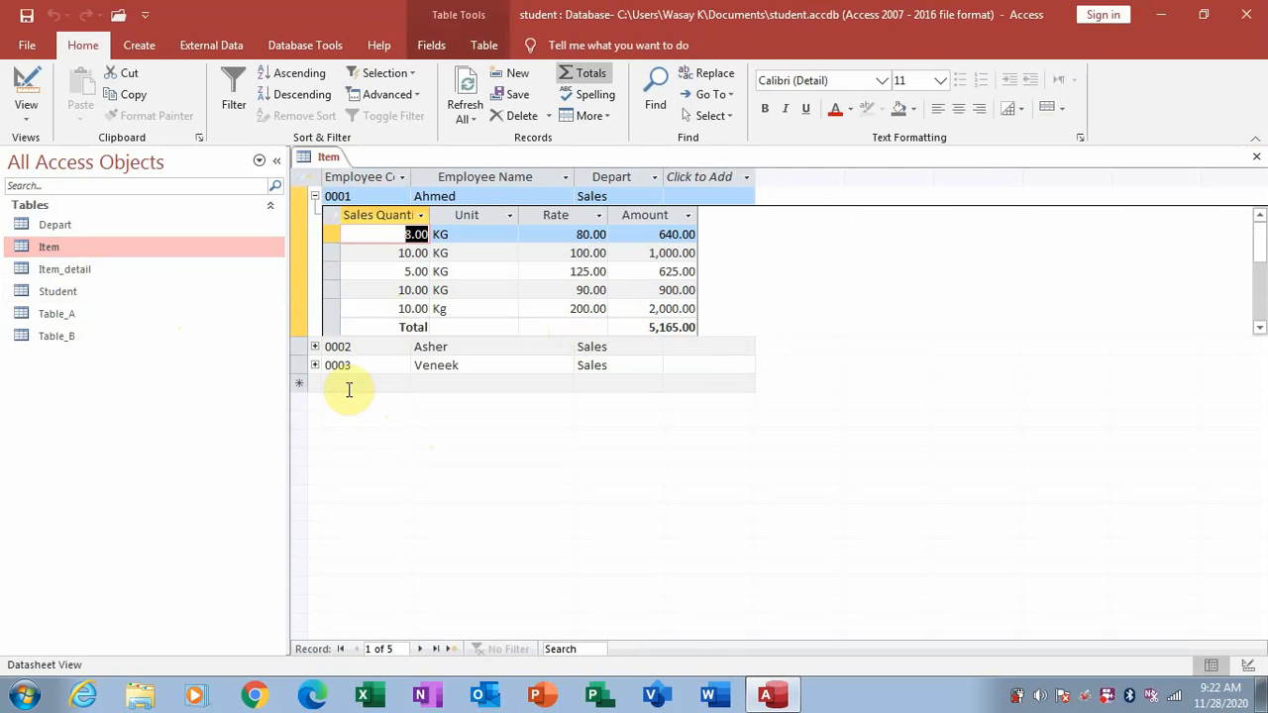
{"action": "left_click", "coordinate": [314, 347]}
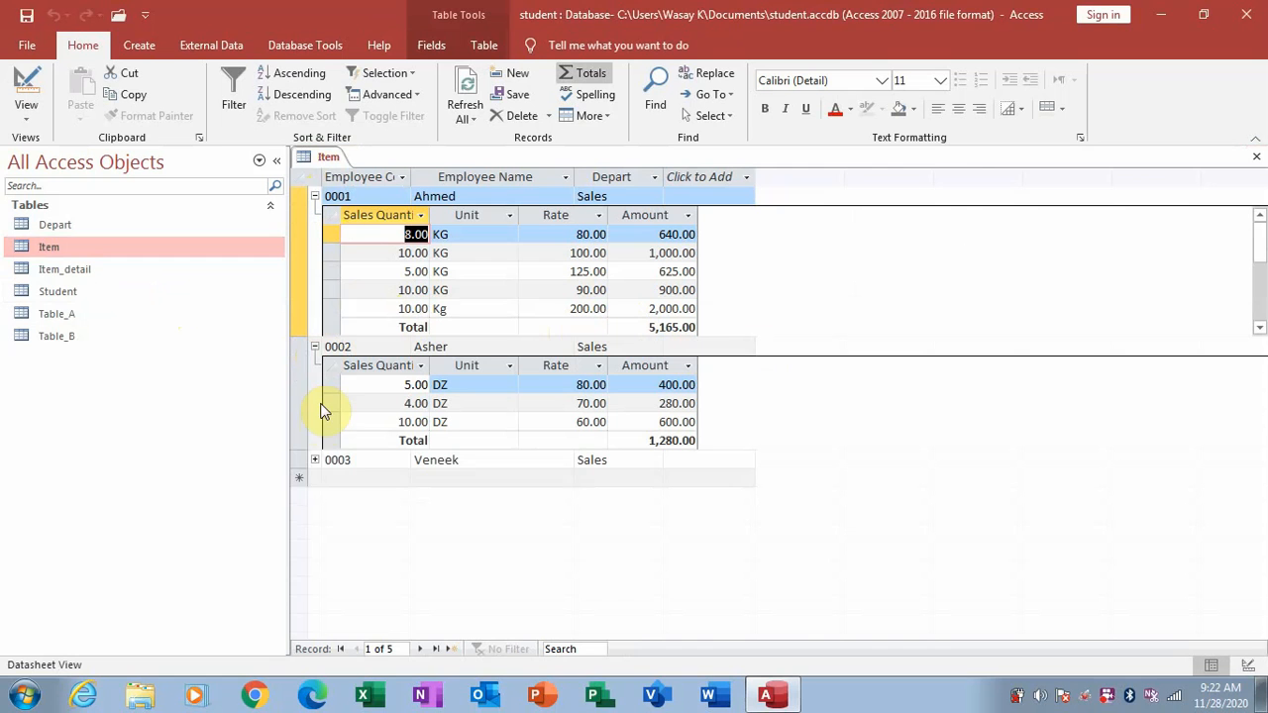
{"action": "left_click", "coordinate": [314, 460]}
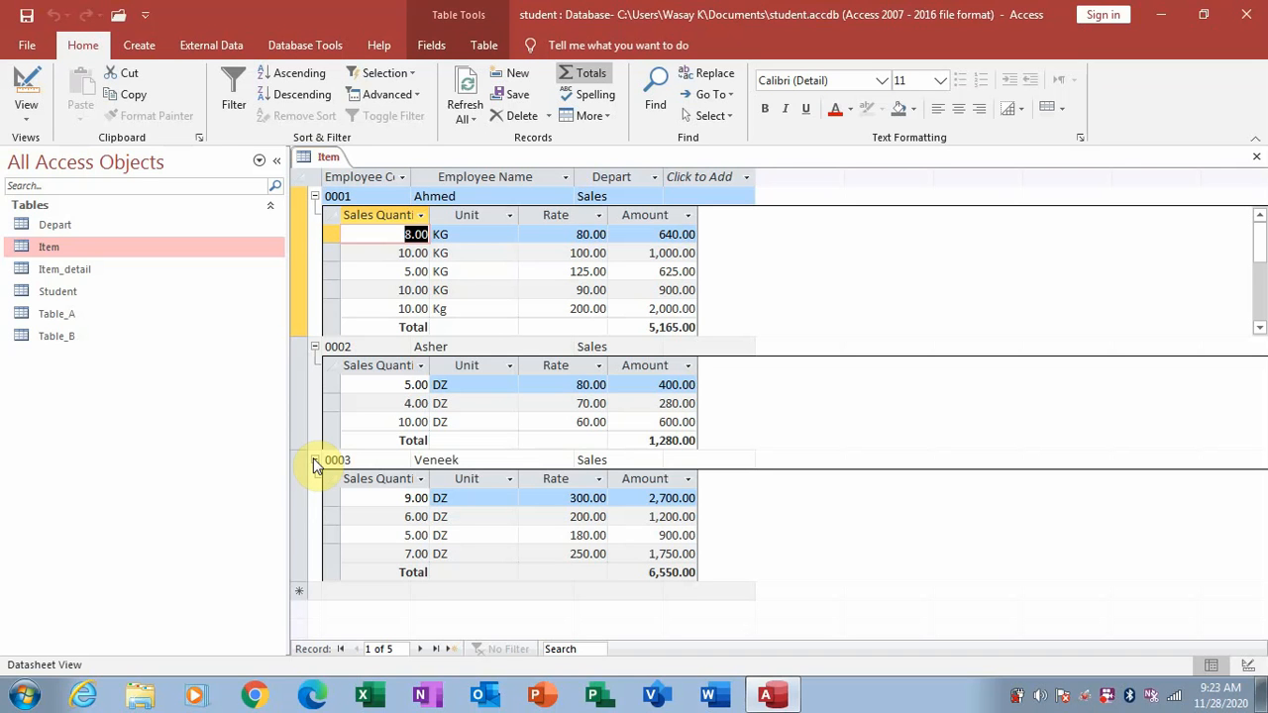
{"action": "left_click", "coordinate": [1256, 157]}
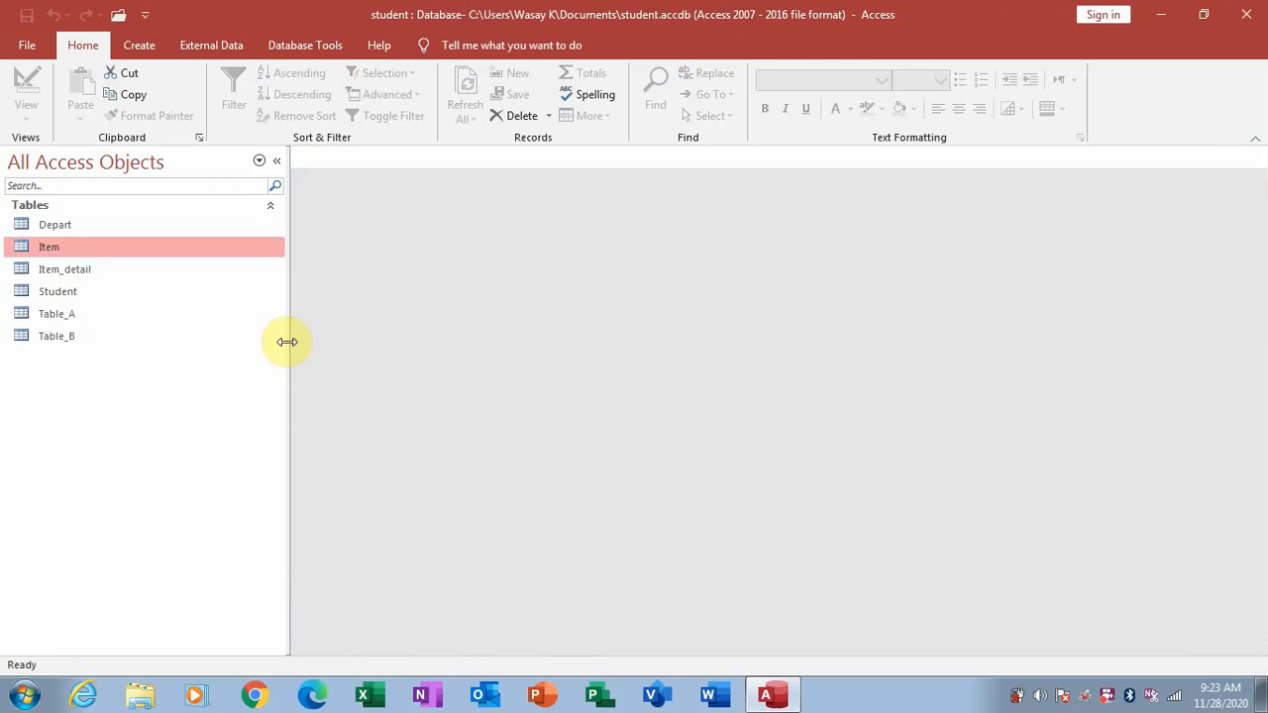
Open Item_detail in Design View and examine the calculated Amount field's data type, expression and decimal places, closing the table when done.
{"action": "left_click", "coordinate": [127, 283]}
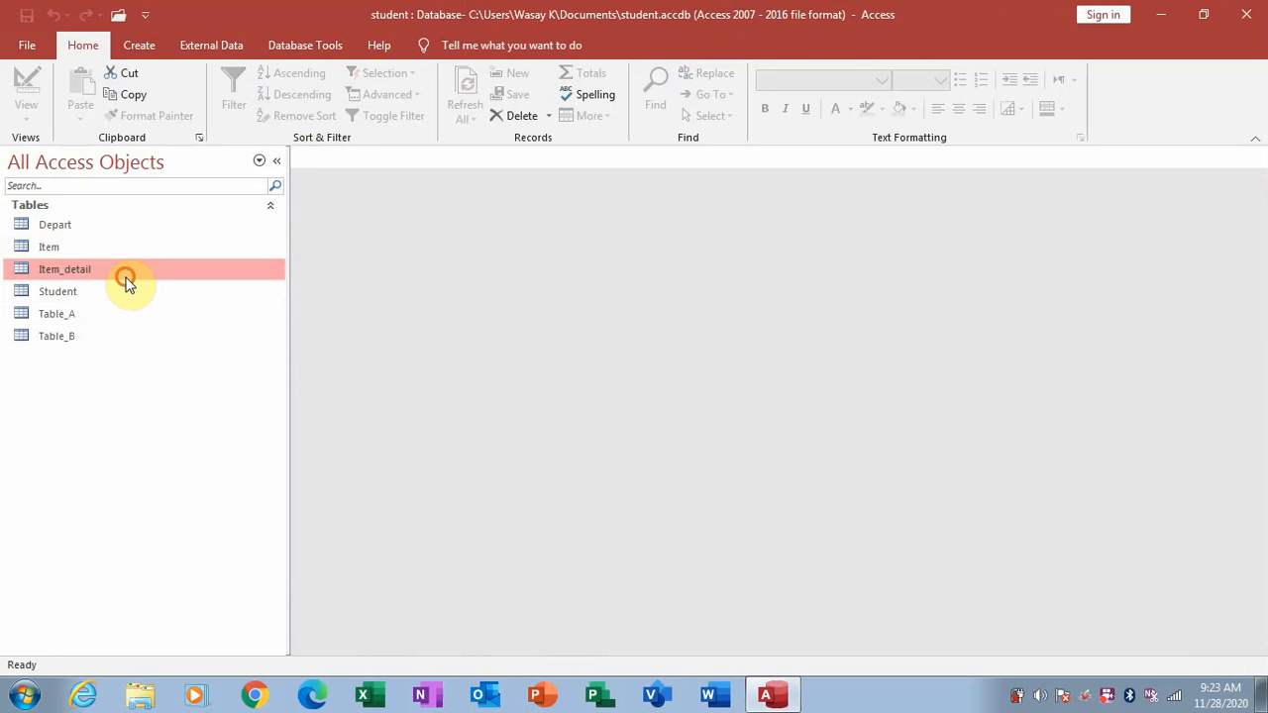
{"action": "right_click", "coordinate": [127, 282]}
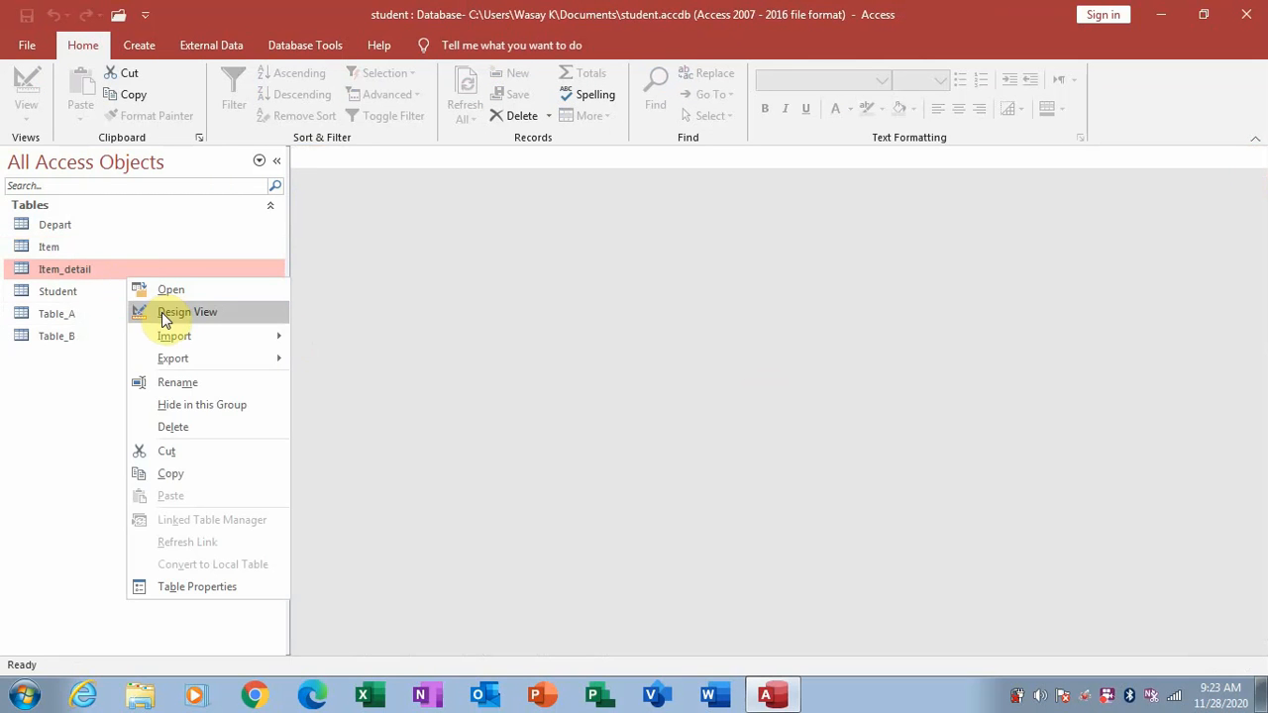
{"action": "left_click", "coordinate": [161, 312]}
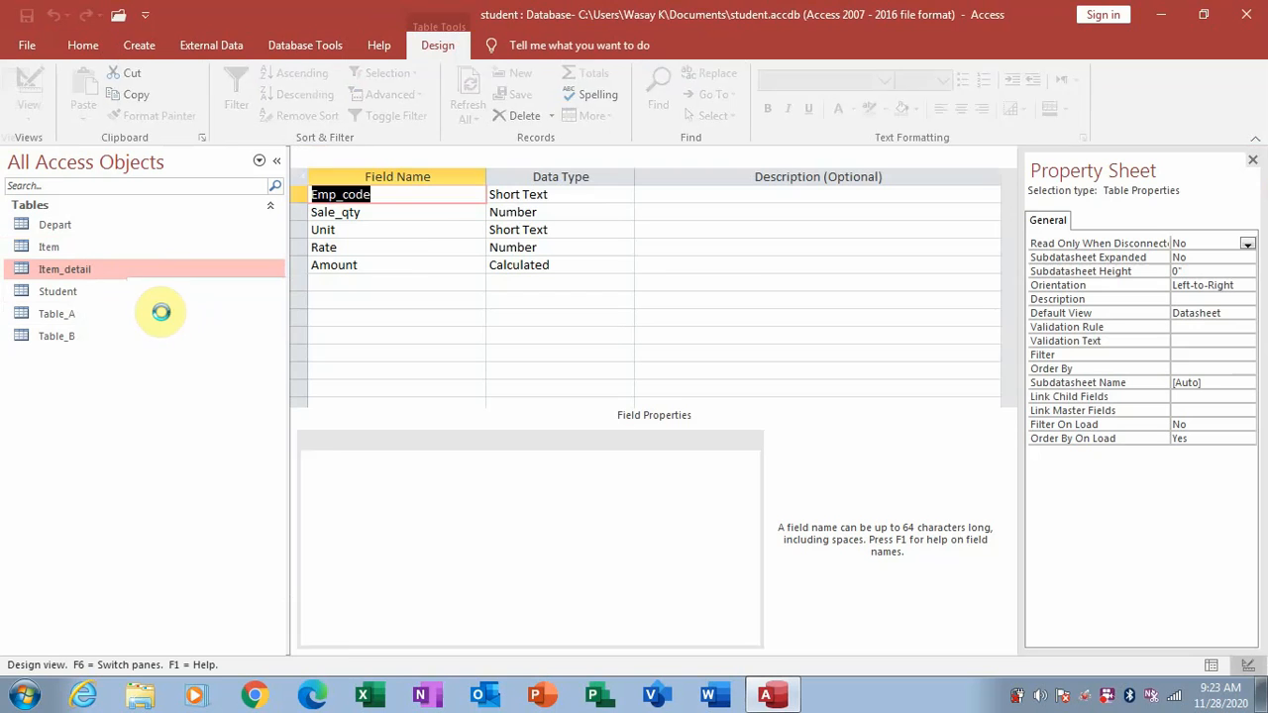
{"action": "left_click", "coordinate": [408, 265]}
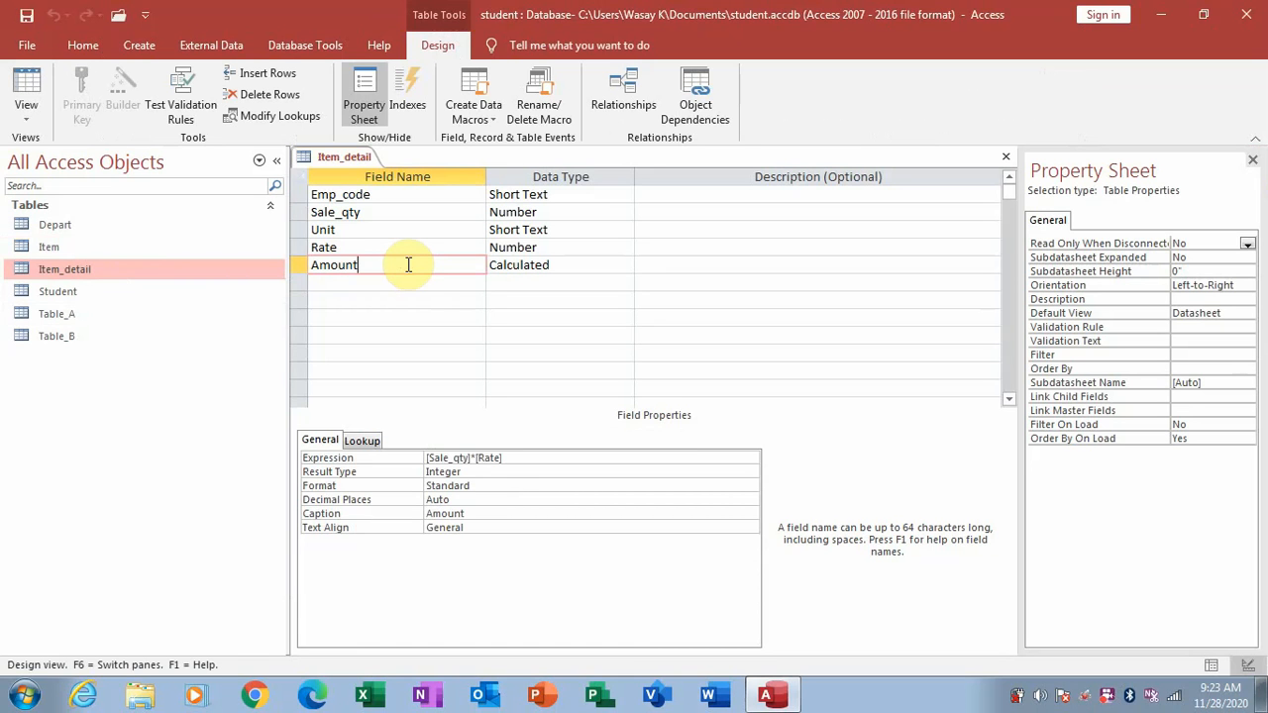
{"action": "double_click", "coordinate": [408, 265]}
{"action": "left_click", "coordinate": [515, 456]}
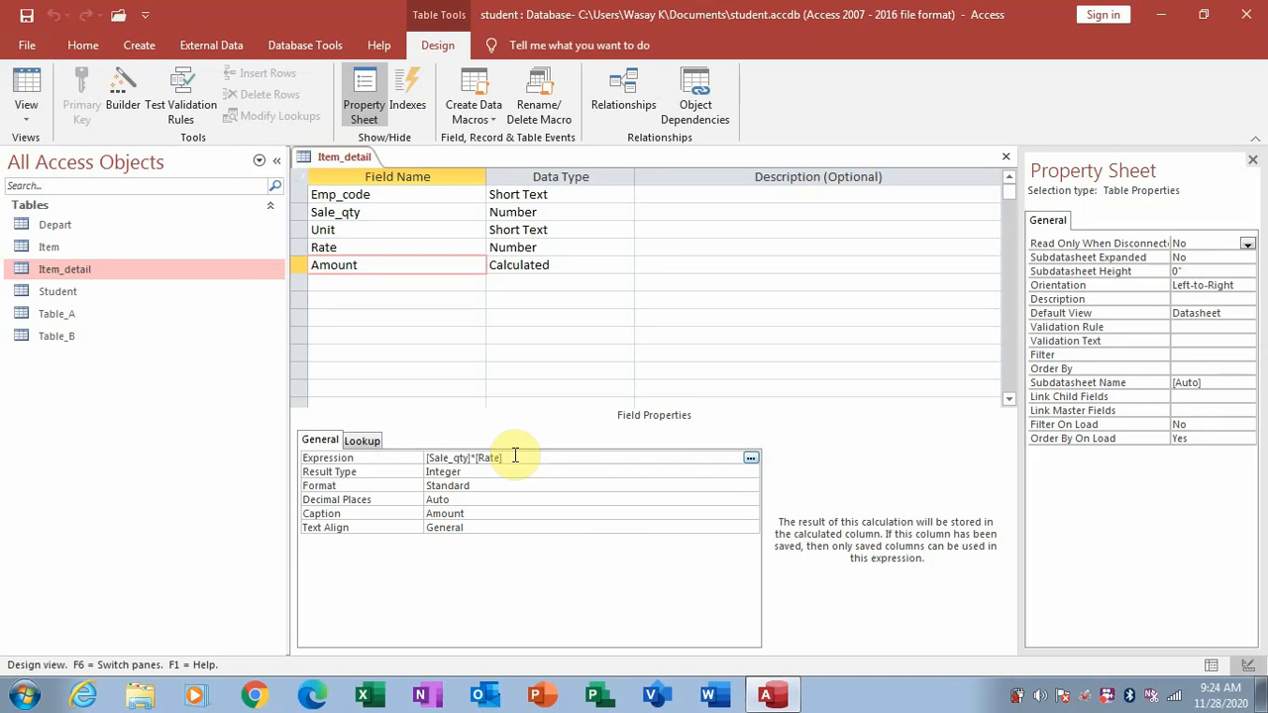
{"action": "left_click", "coordinate": [603, 268]}
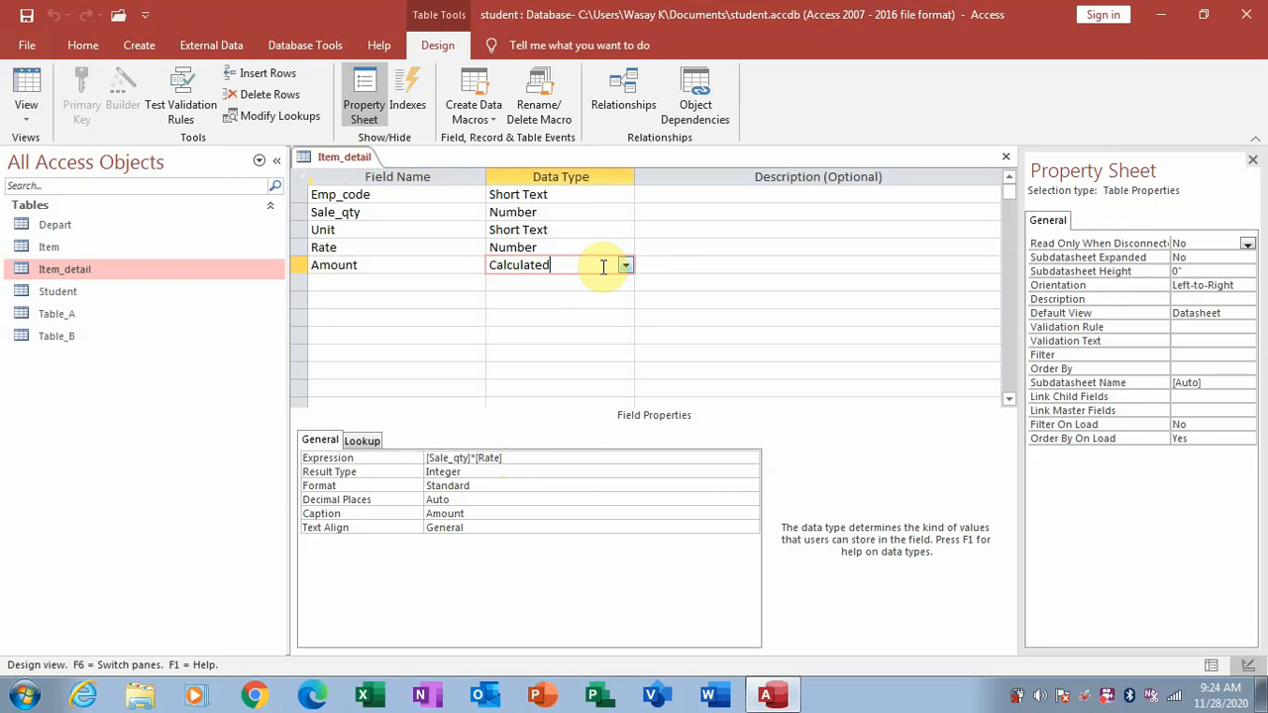
{"action": "left_click", "coordinate": [515, 497]}
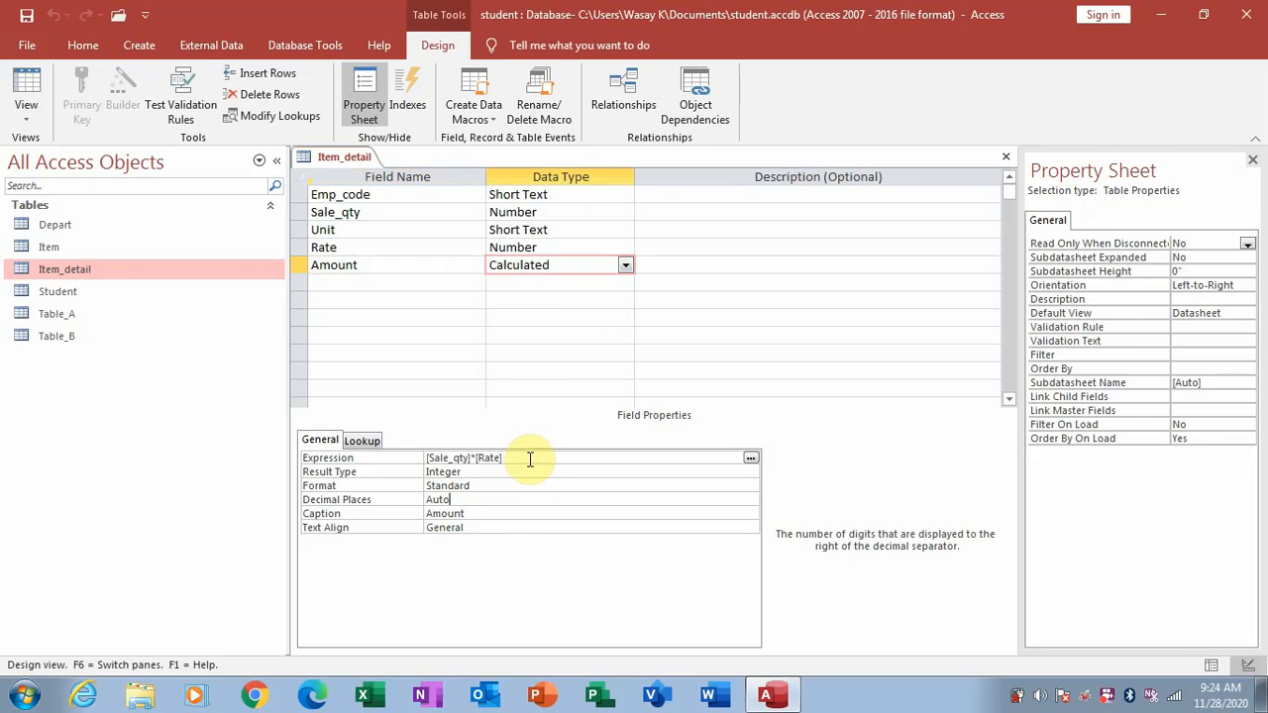
{"action": "left_click", "coordinate": [528, 458]}
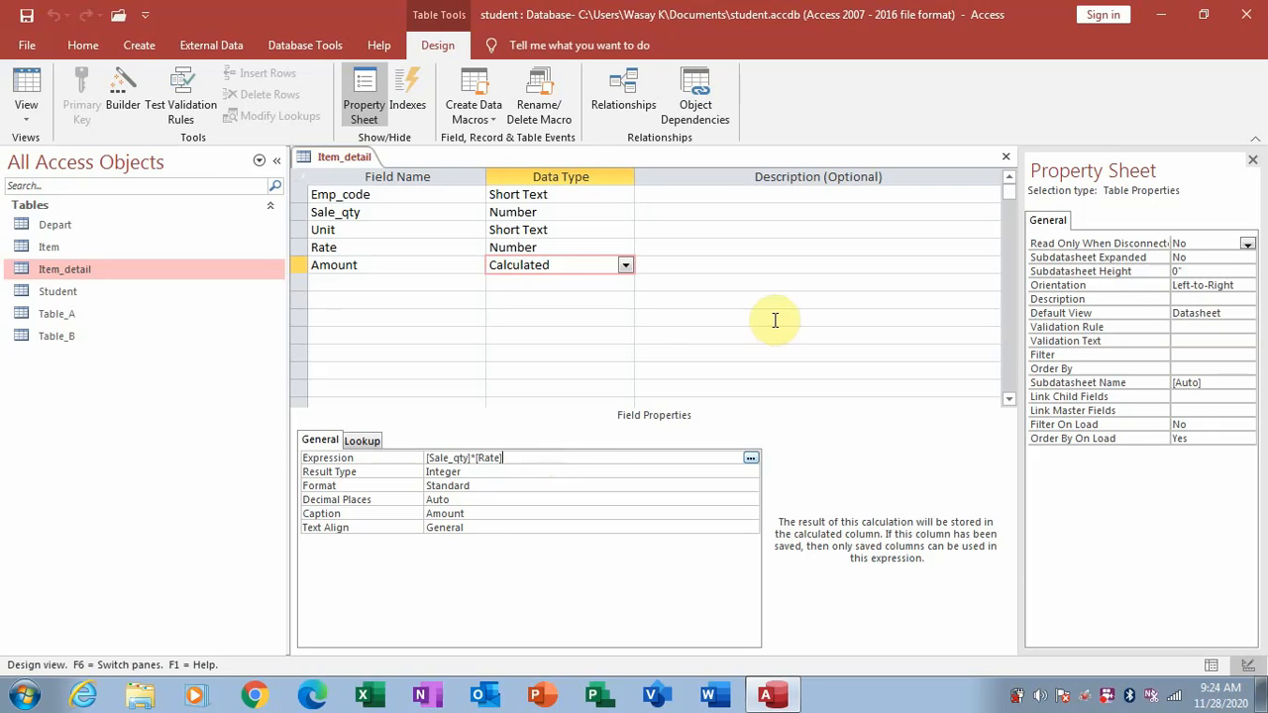
{"action": "left_click", "coordinate": [1007, 161]}
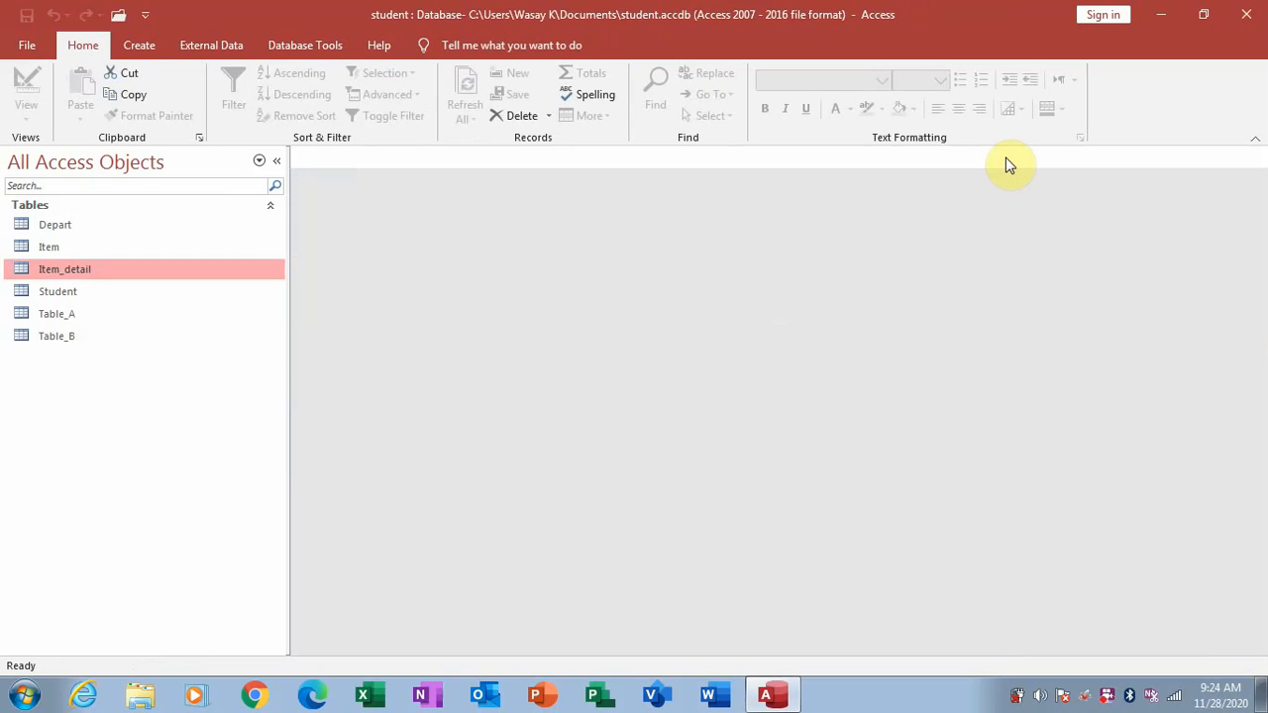